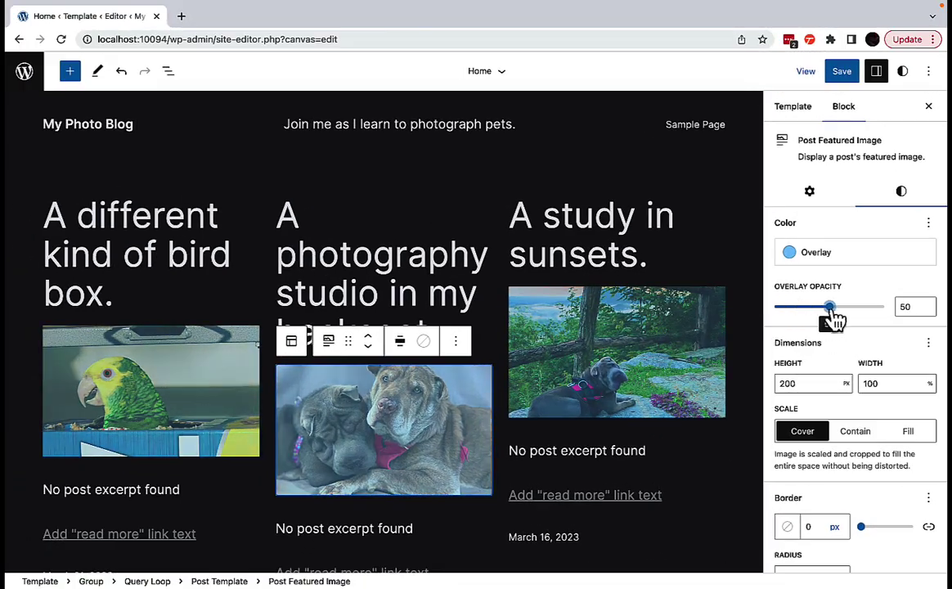
Step: Drag the featured image Overlay Opacity to 0 and set a 7 px border width
left_click_drag(835, 321, 772, 313)
scroll(818, 385, "down", 1)
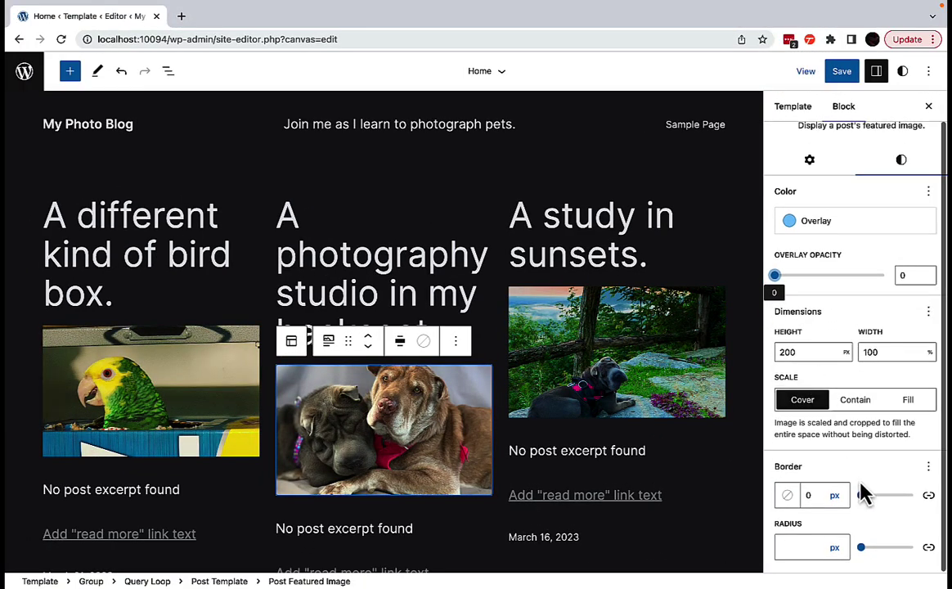
left_click_drag(861, 495, 866, 496)
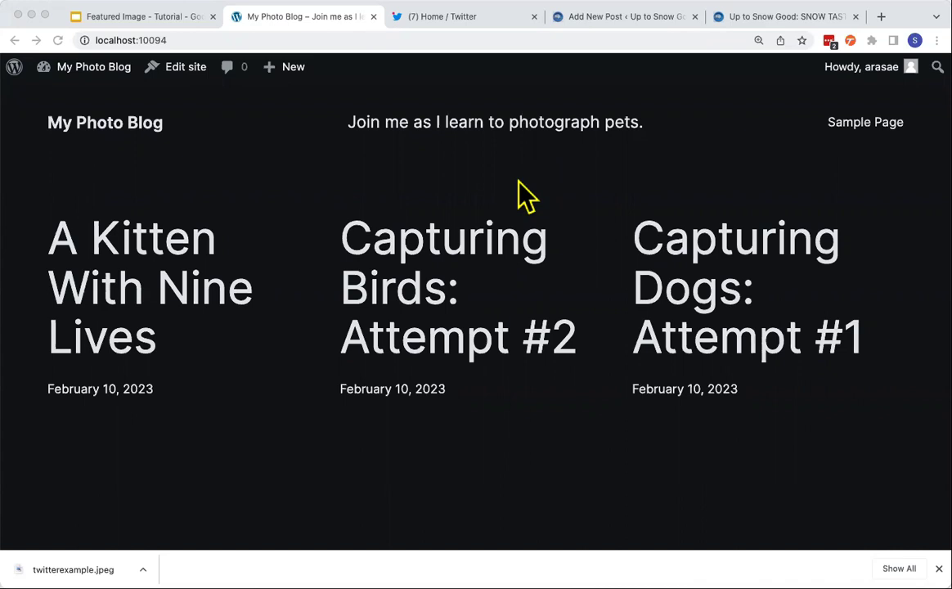
Step: Open the Capturing Dogs: Attempt #1 post in the editor
left_click(690, 286)
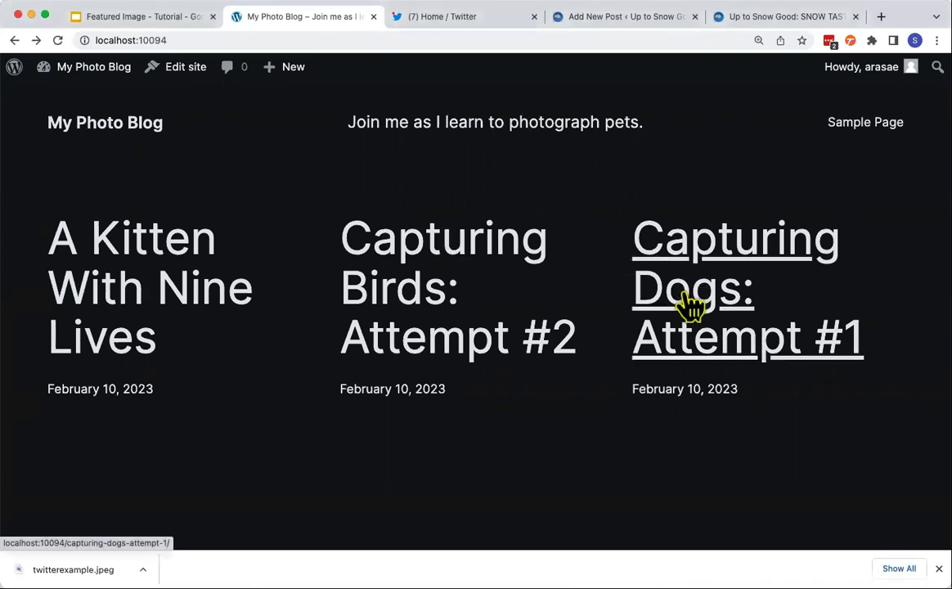
left_click(687, 303)
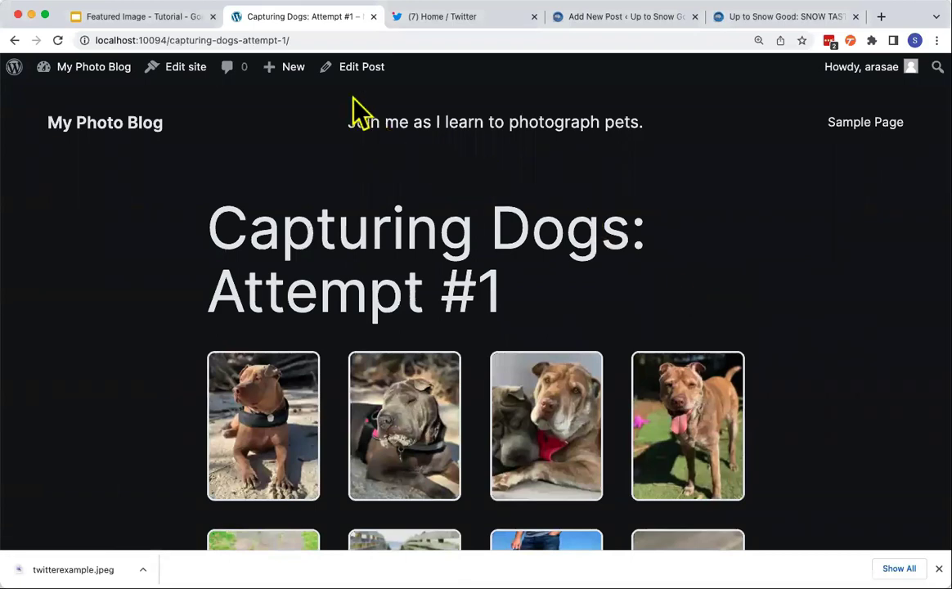
left_click(376, 74)
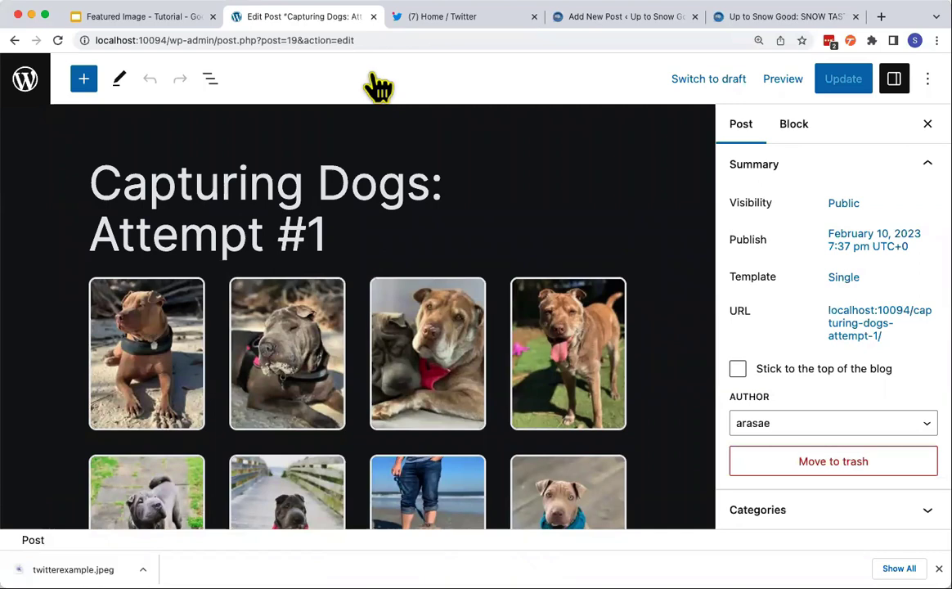
Step: Show the Post settings sidebar and scroll to the Featured image panel
left_click(895, 80)
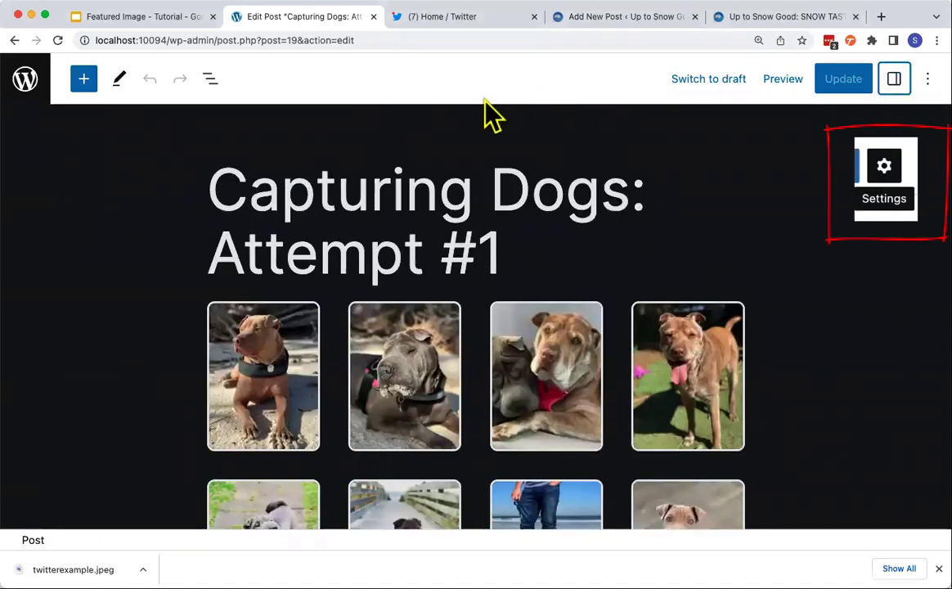
left_click(898, 87)
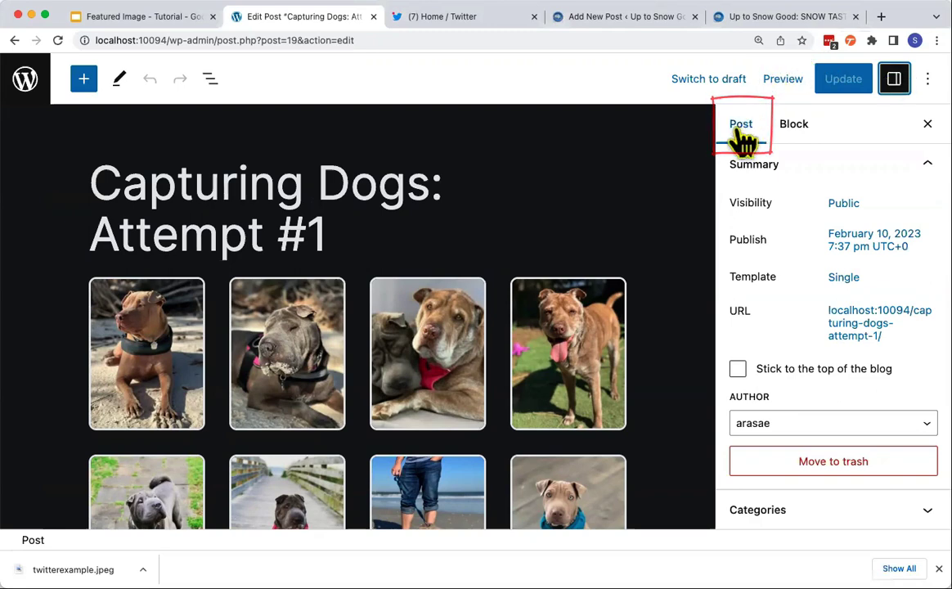
left_click(793, 127)
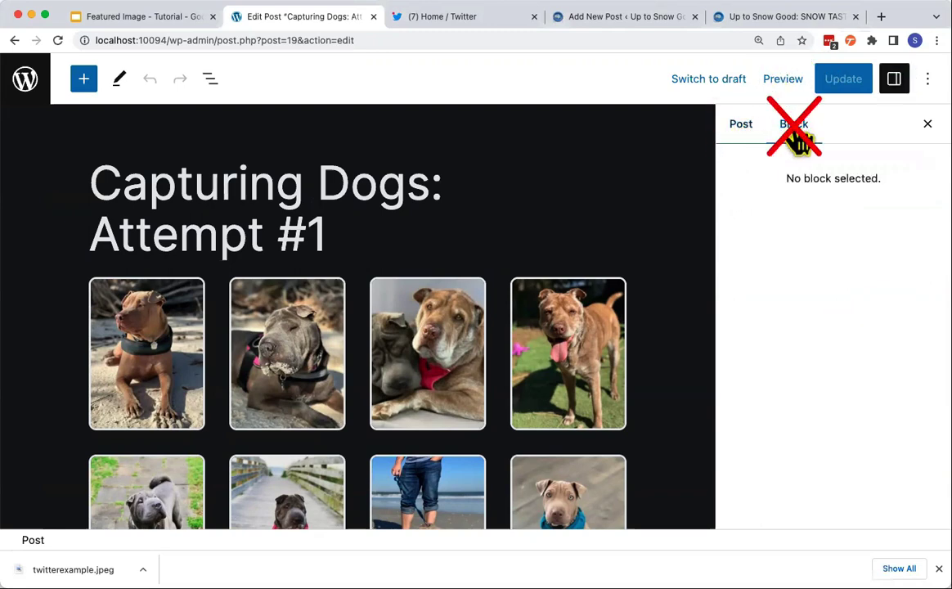
left_click(742, 135)
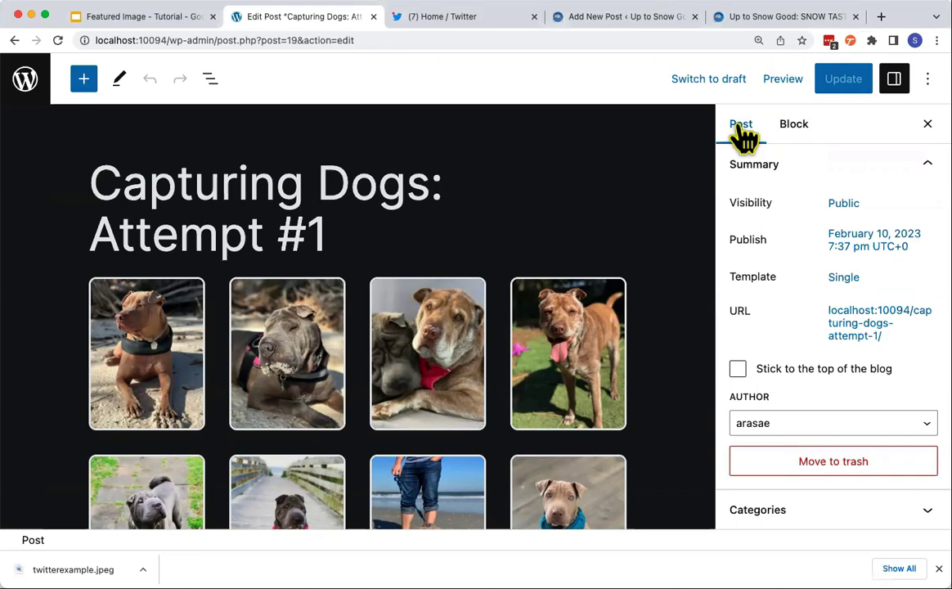
scroll(800, 213, "down", 5)
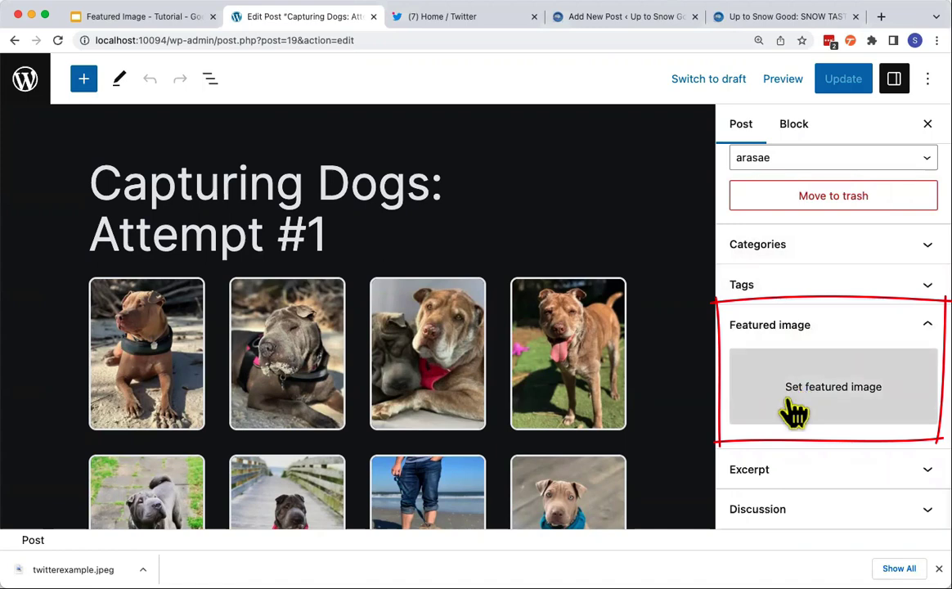
Step: Set the tug-of-war dogs photo as featured image, with alt text 'Three dogs playing tug-of-war with a stick…'
left_click(846, 415)
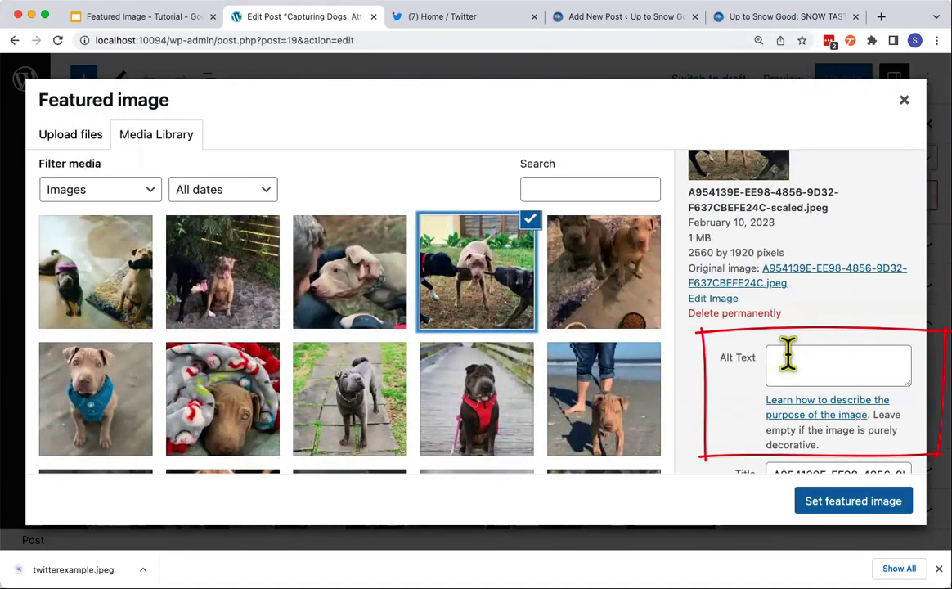
left_click(788, 354)
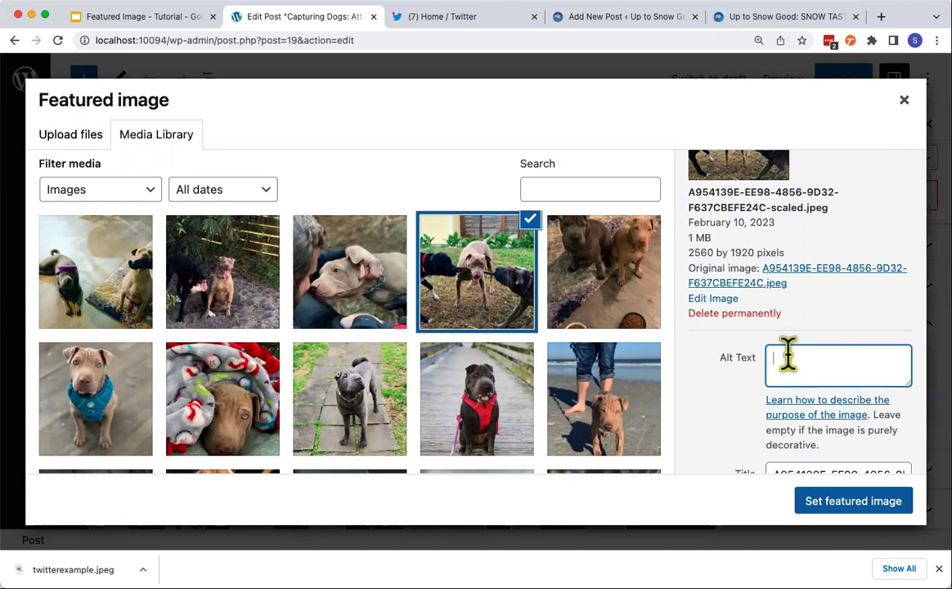
type("Three dogs playing tug-of-war")
type(" with a stick. The one in the middle looks h")
type("ike he's winning.")
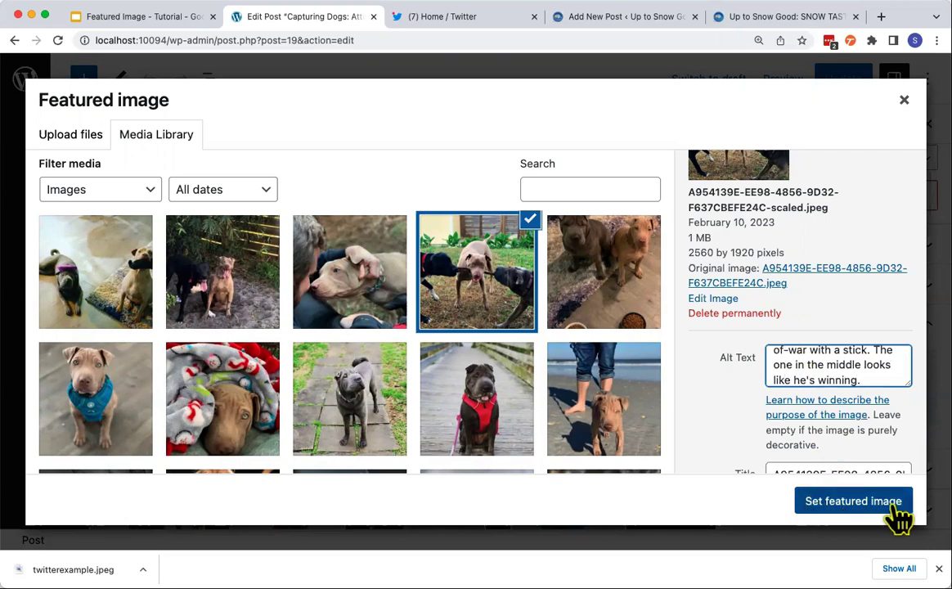
left_click(897, 512)
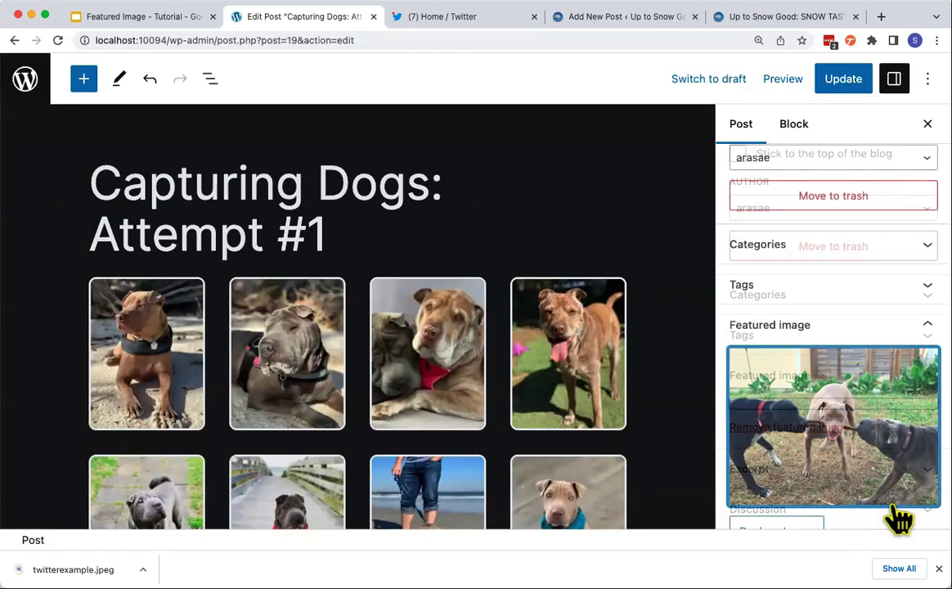
Step: Update the post, view it live, then return to the home page showing three featured images
left_click(843, 79)
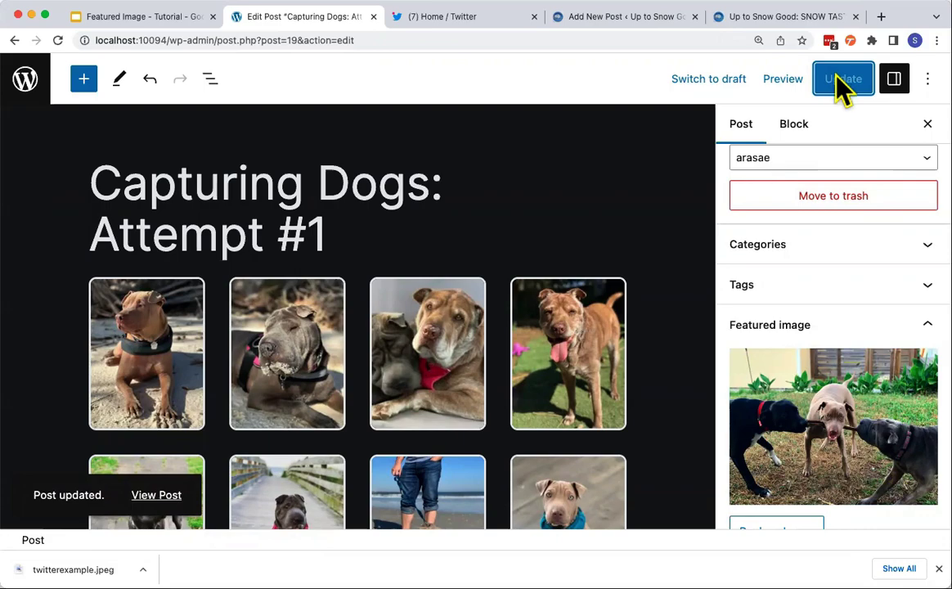
left_click(162, 495)
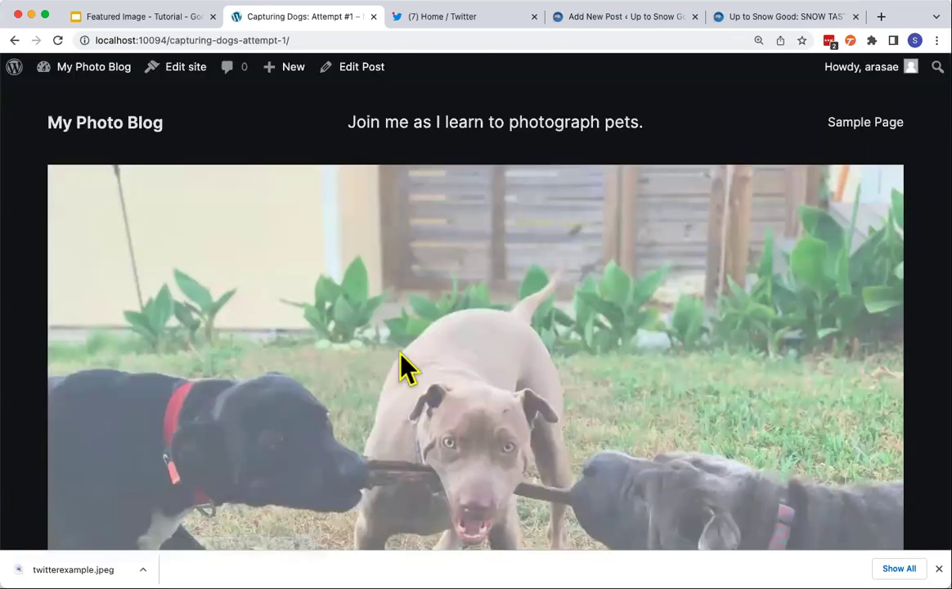
scroll(594, 224, "down", 3)
scroll(591, 224, "down", 3)
scroll(591, 237, "up", 5)
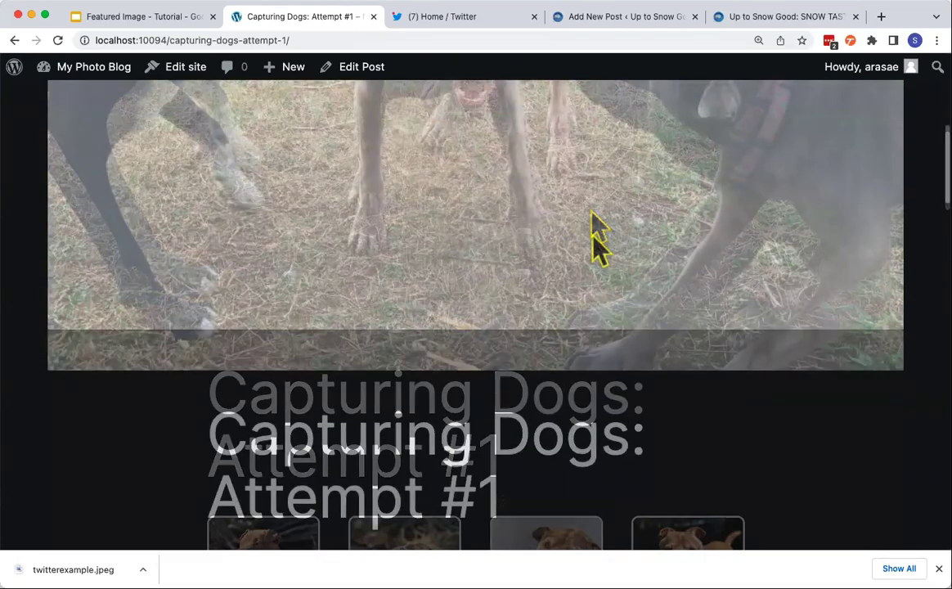
left_click(76, 125)
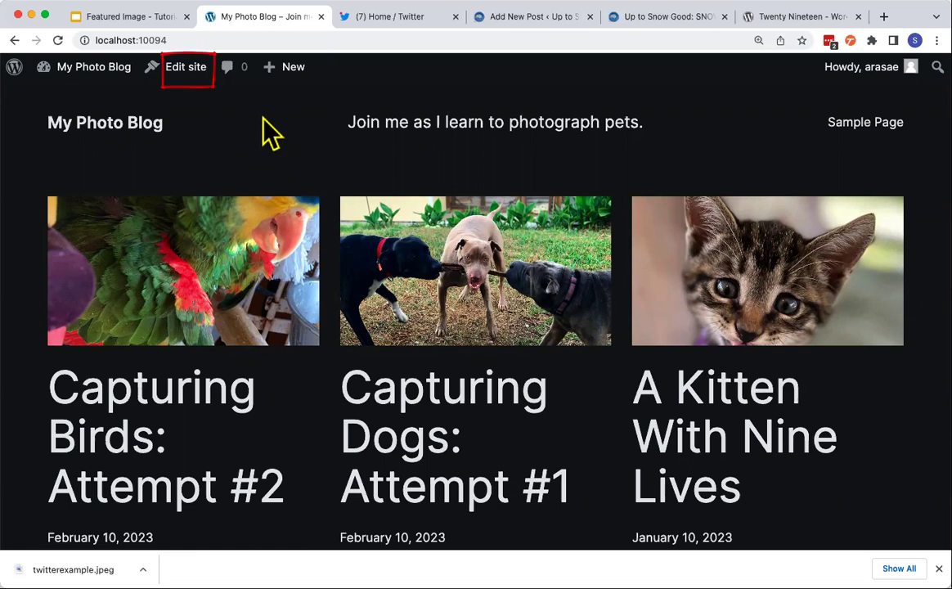
Step: Edit the Home template and apply the black-and-white duotone to its featured images
left_click(174, 68)
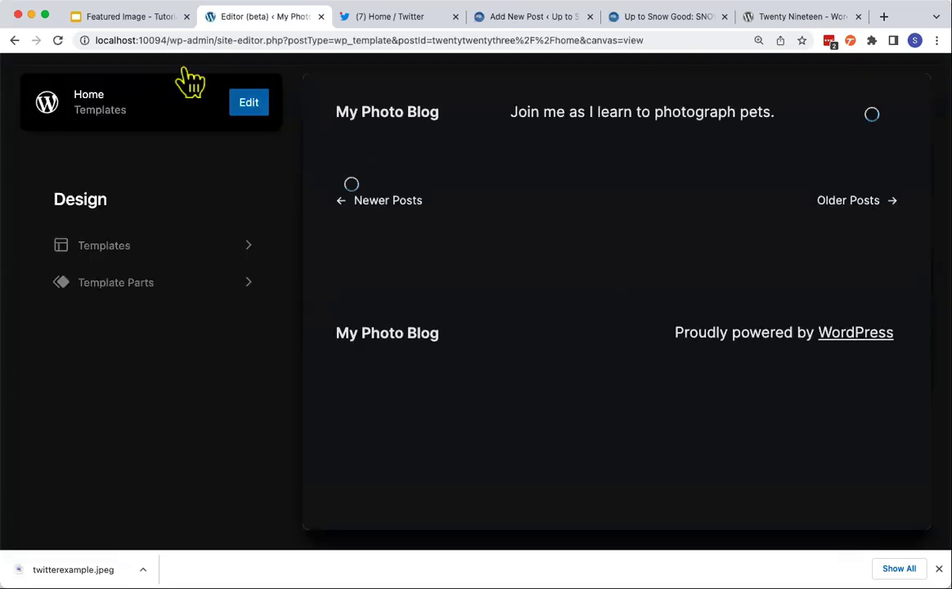
left_click(634, 270)
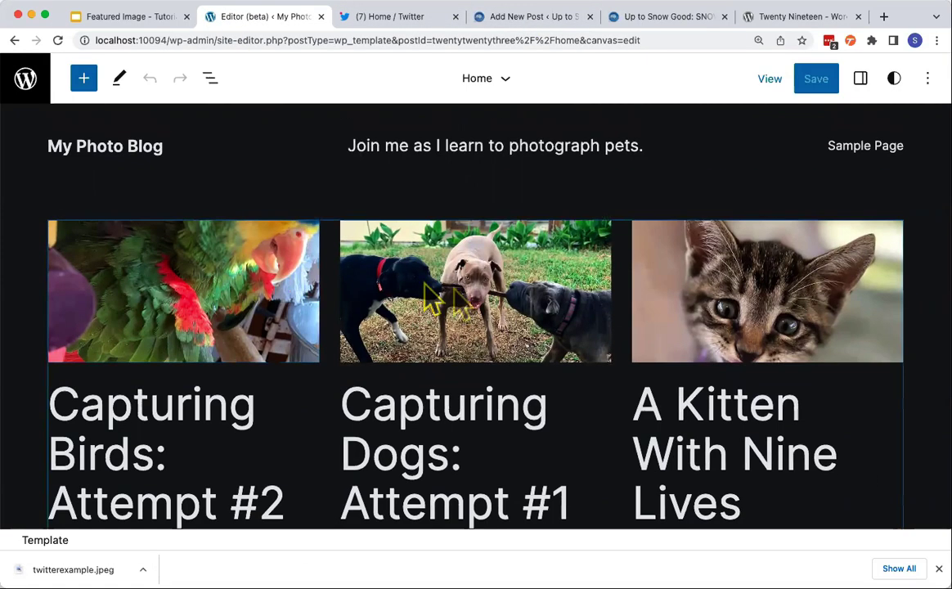
left_click(113, 283)
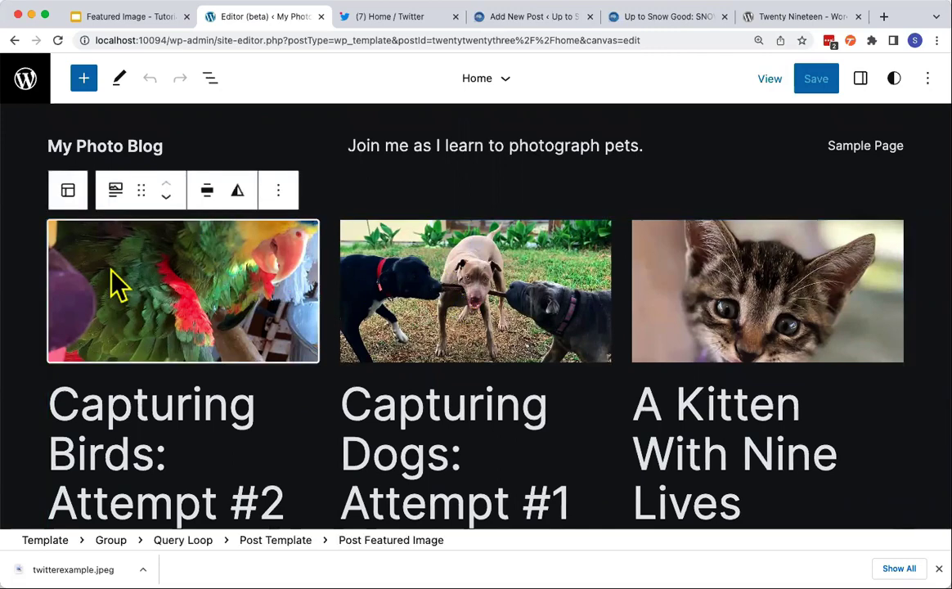
left_click(237, 191)
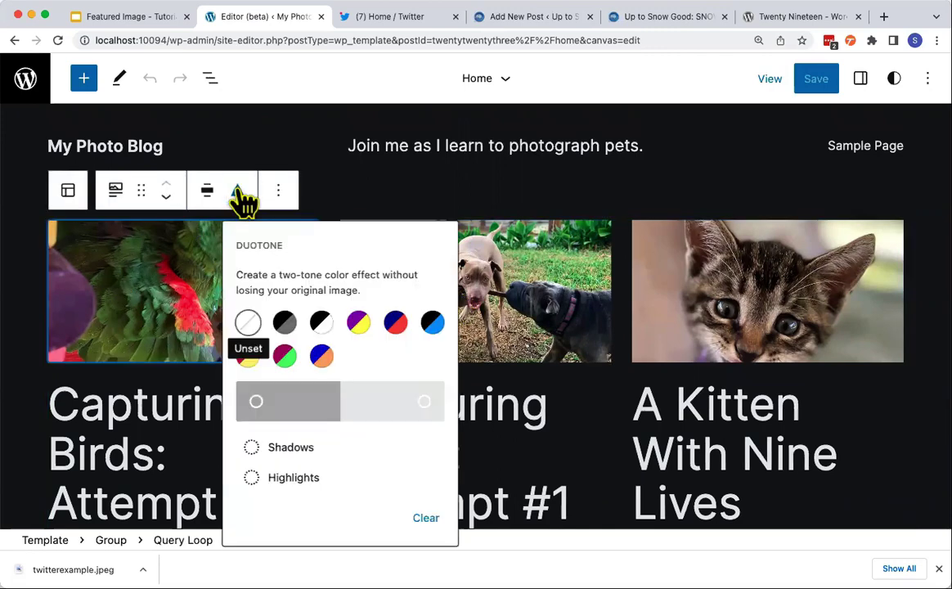
left_click(292, 325)
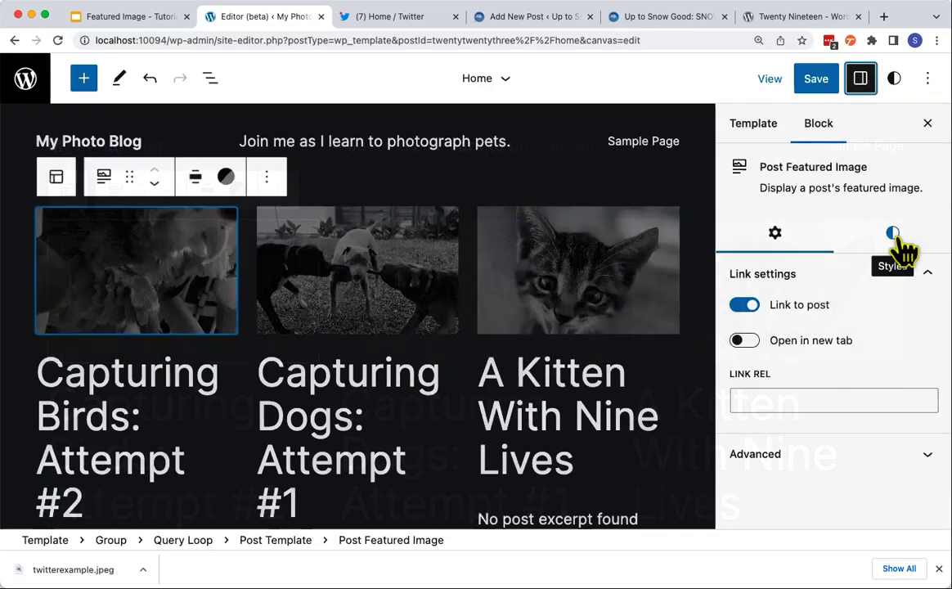
Step: Keep overlay opacity at 0, set image height to 500px, and scale to Fill
left_click(895, 237)
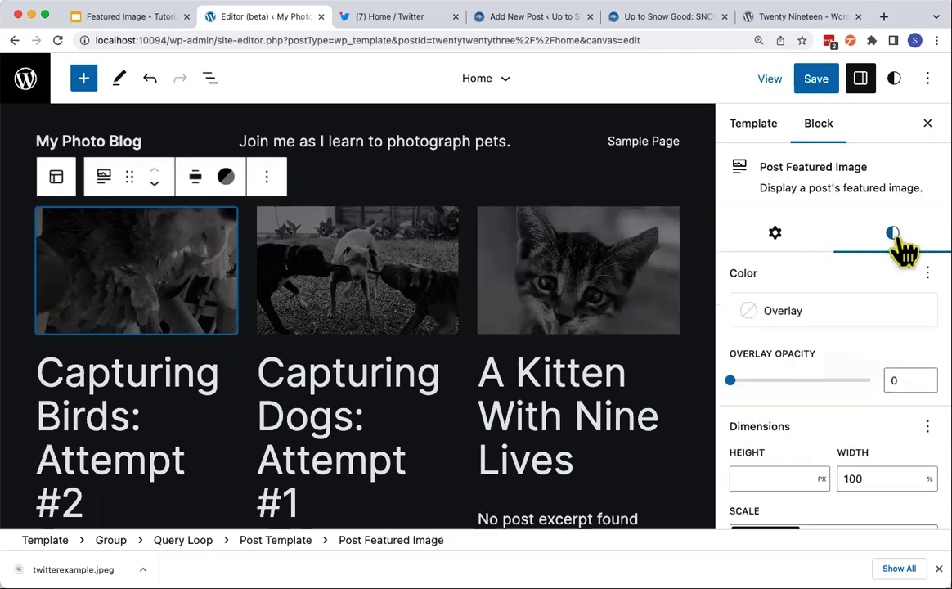
left_click_drag(765, 382, 729, 381)
scroll(818, 405, "down", 3)
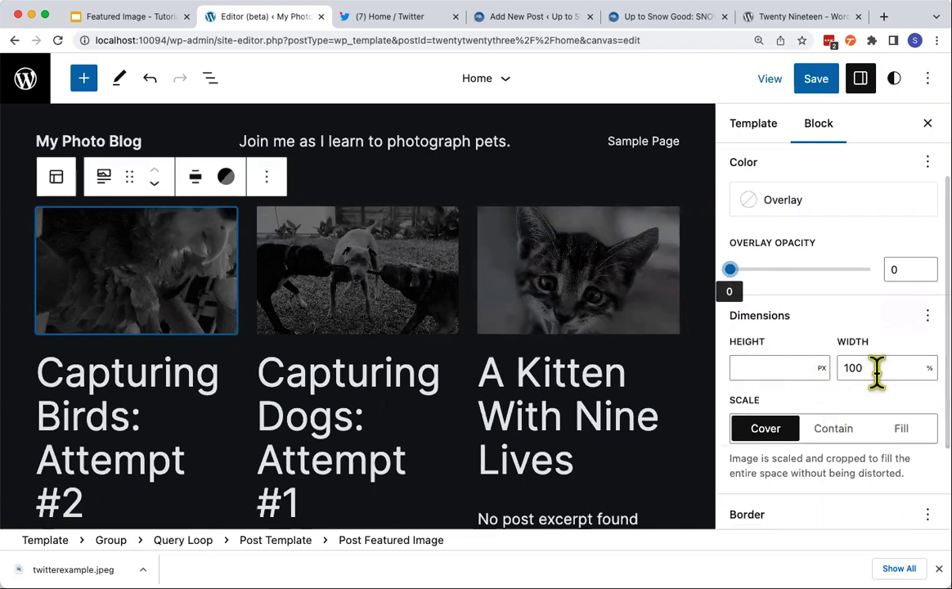
left_click(788, 373)
type("50")
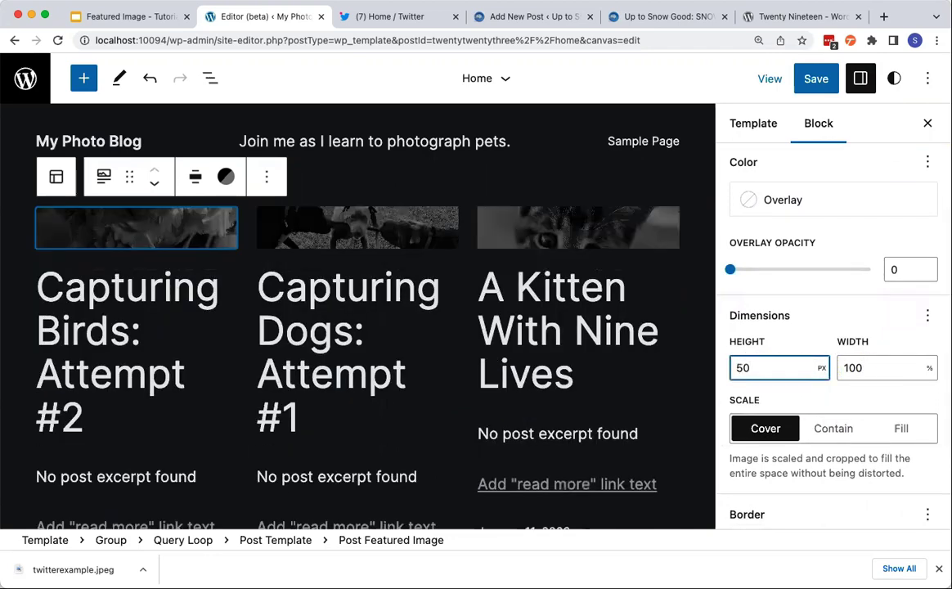
type("0")
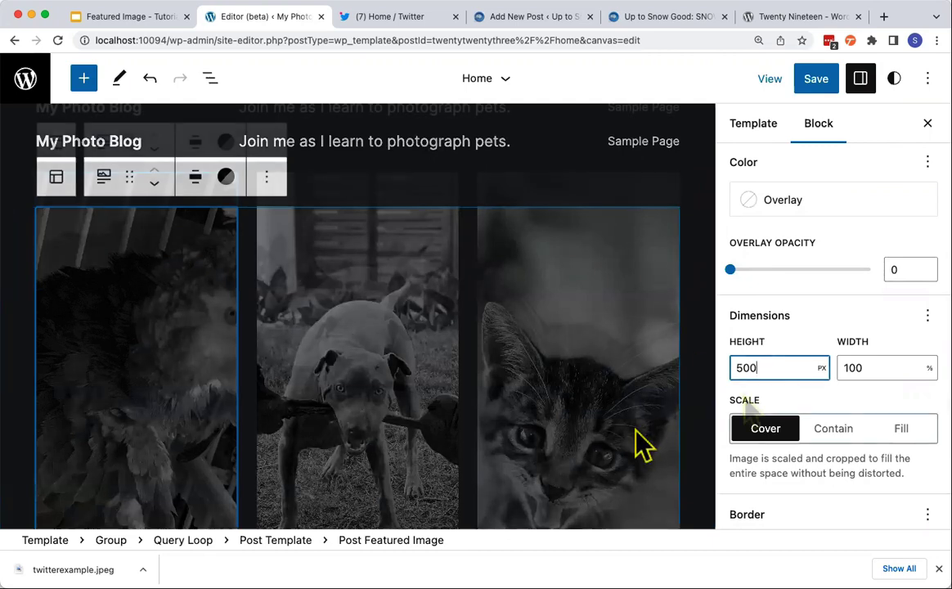
left_click(747, 432)
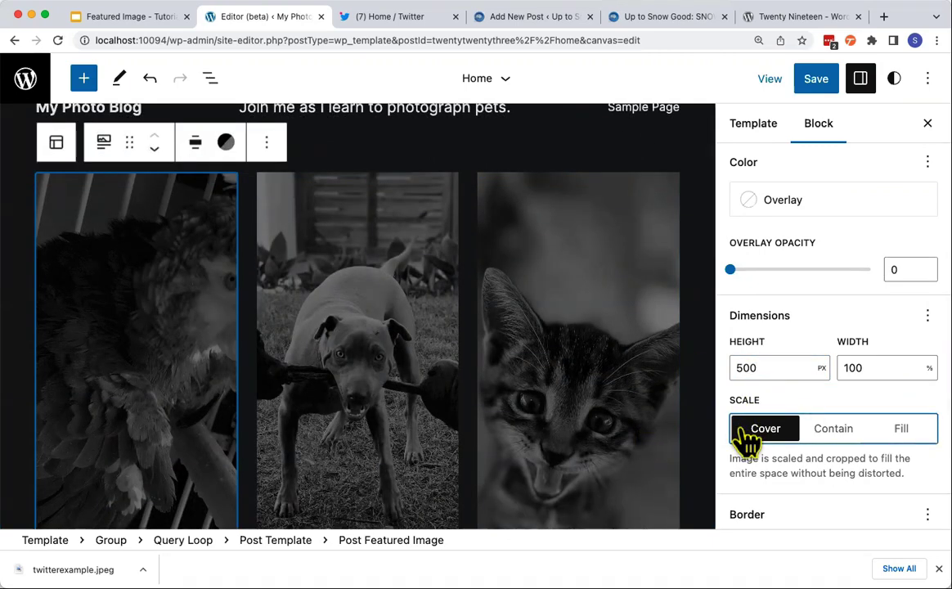
left_click(821, 431)
left_click(901, 427)
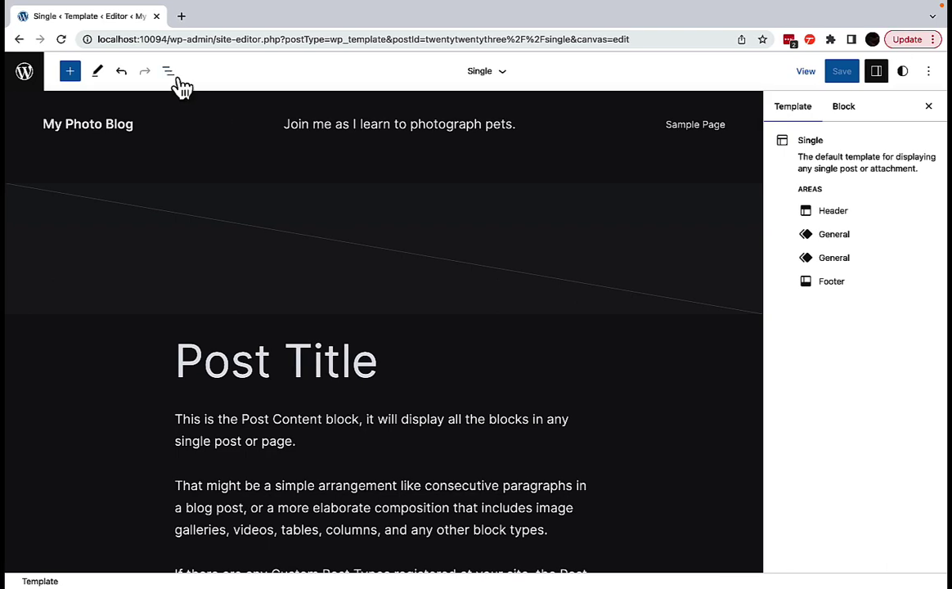
Step: Remove the Post Featured Image block from the Single template's Group via List View
left_click(173, 77)
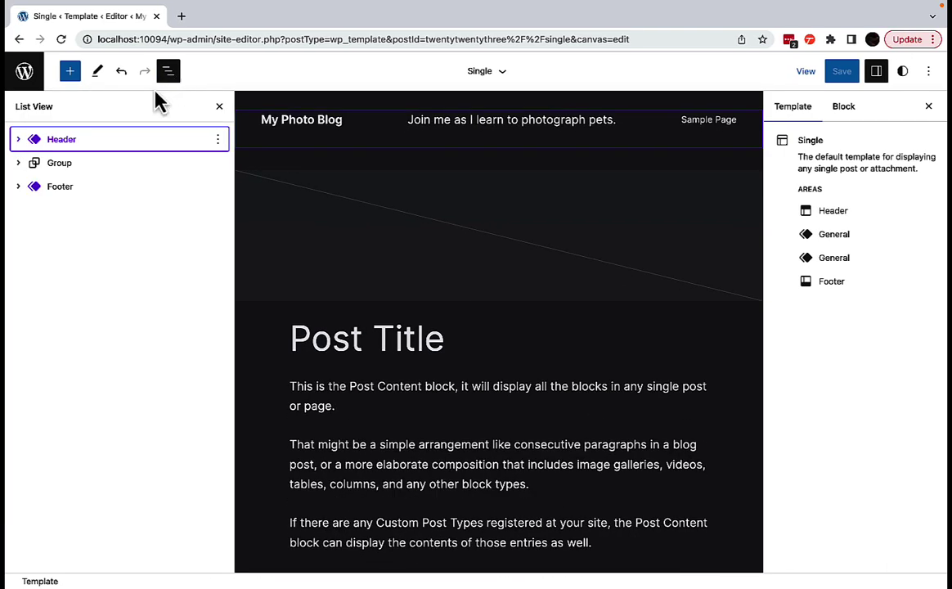
left_click(19, 166)
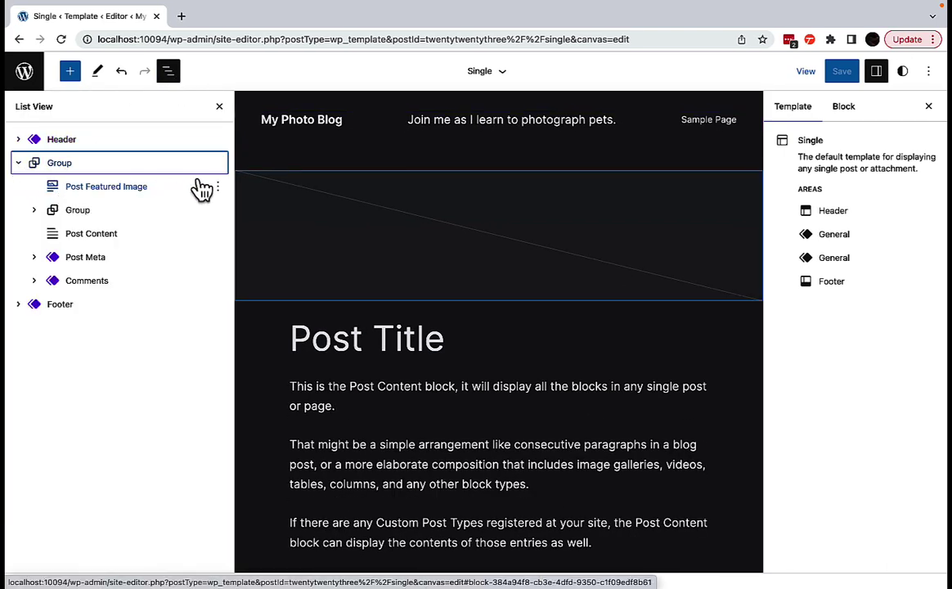
left_click(218, 189)
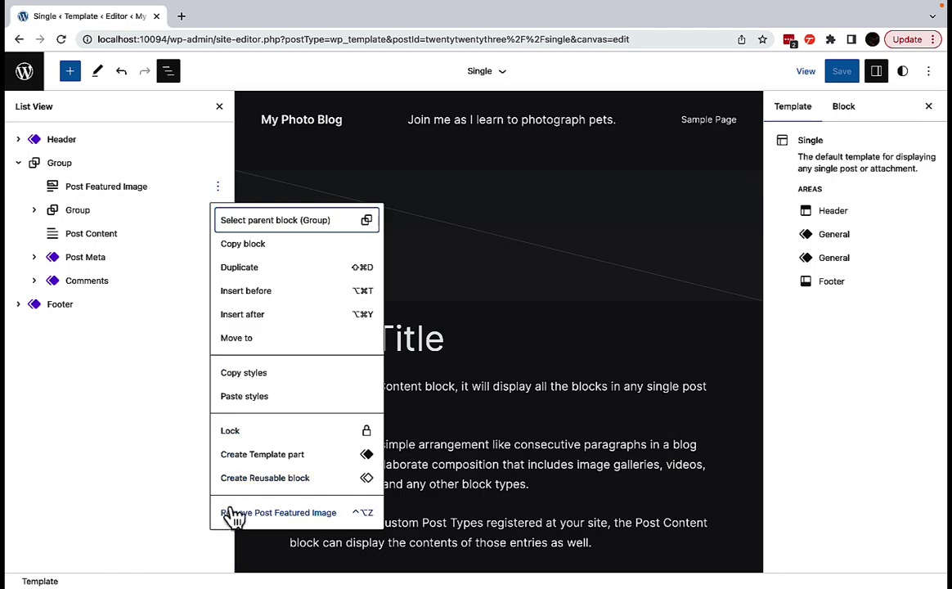
left_click(278, 513)
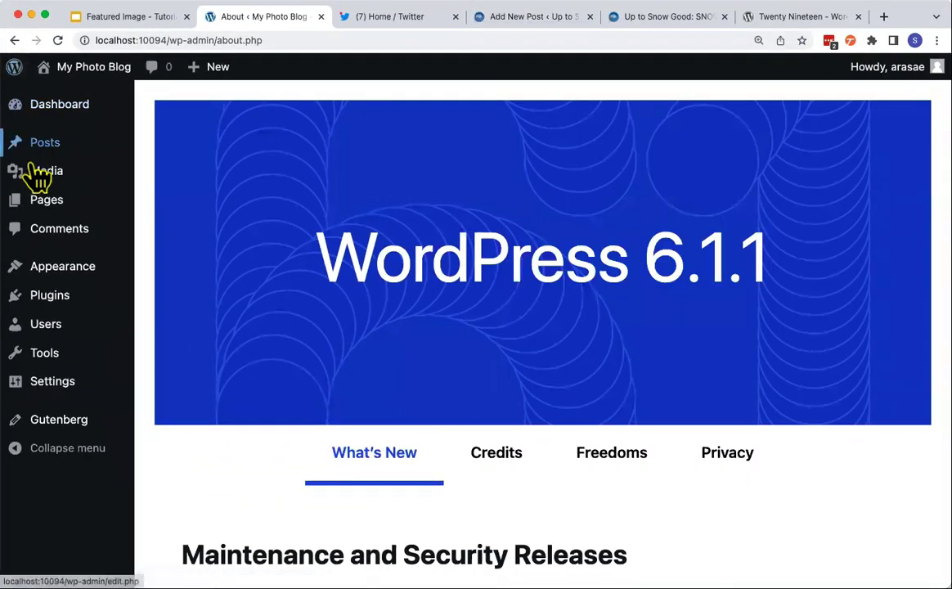
Step: Open the Single template for editing from the site editor's Templates list
mouse_move(38, 270)
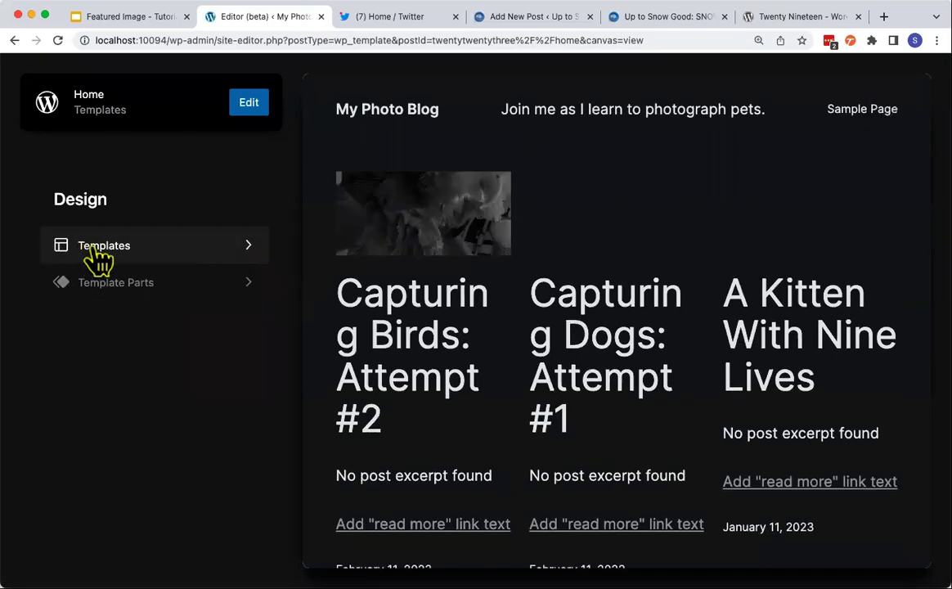
left_click(186, 263)
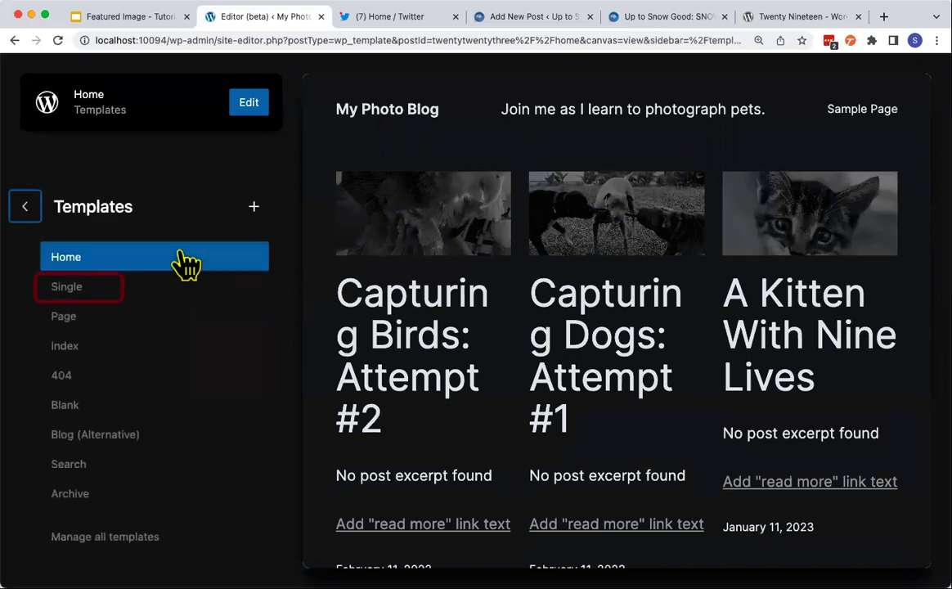
left_click(67, 296)
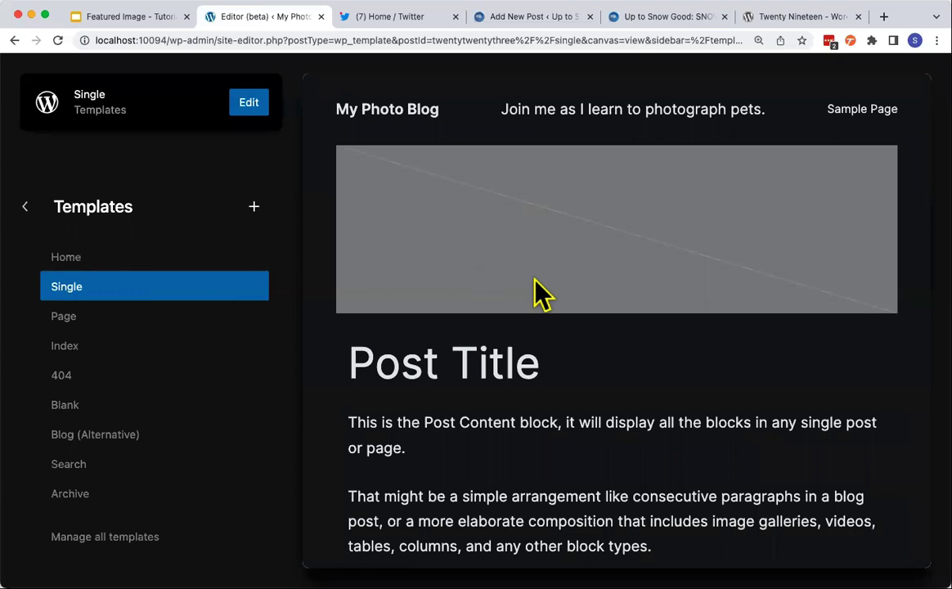
left_click(535, 279)
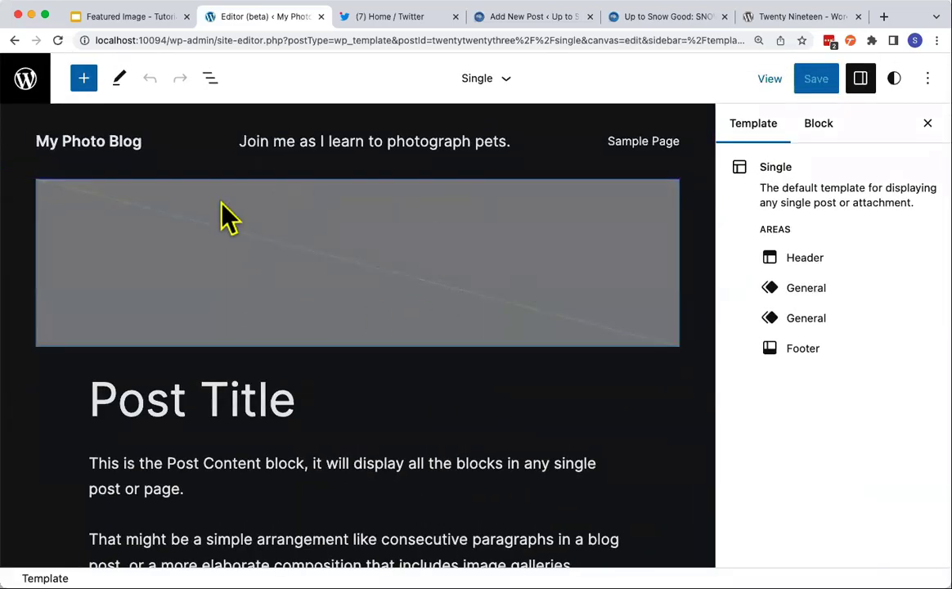
left_click(211, 79)
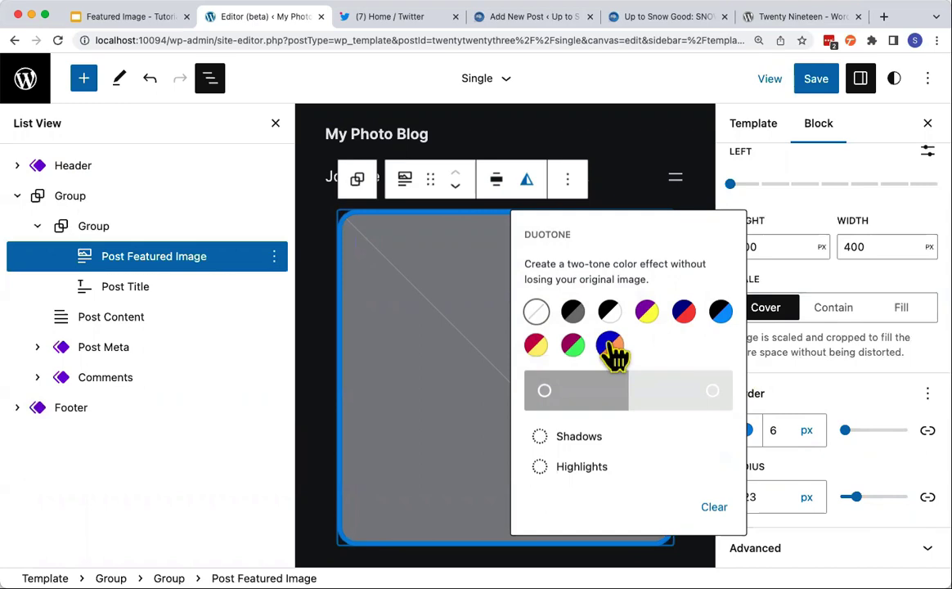
Step: Clear the featured image duotone, set a Vivid red overlay, and save the site
left_click(541, 318)
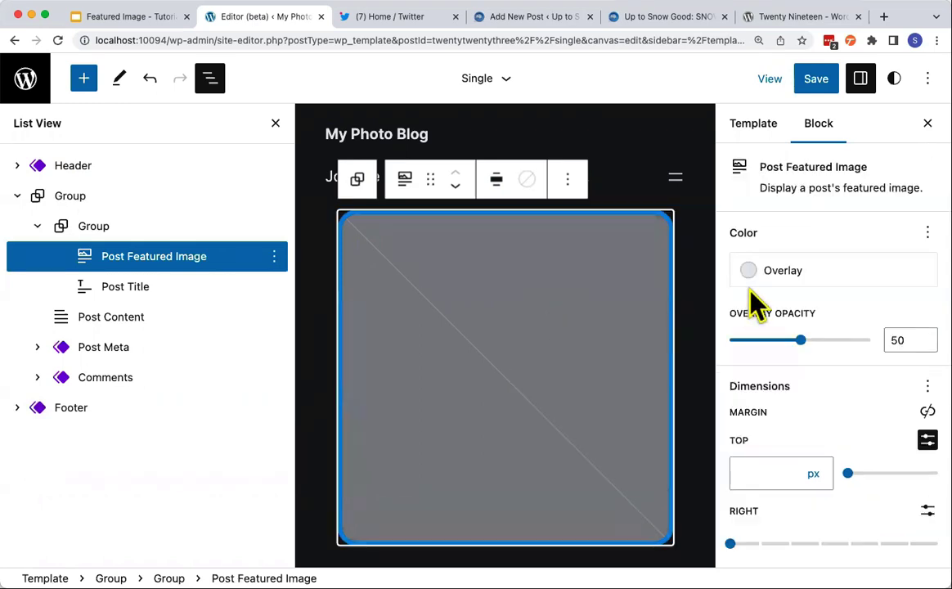
left_click(786, 274)
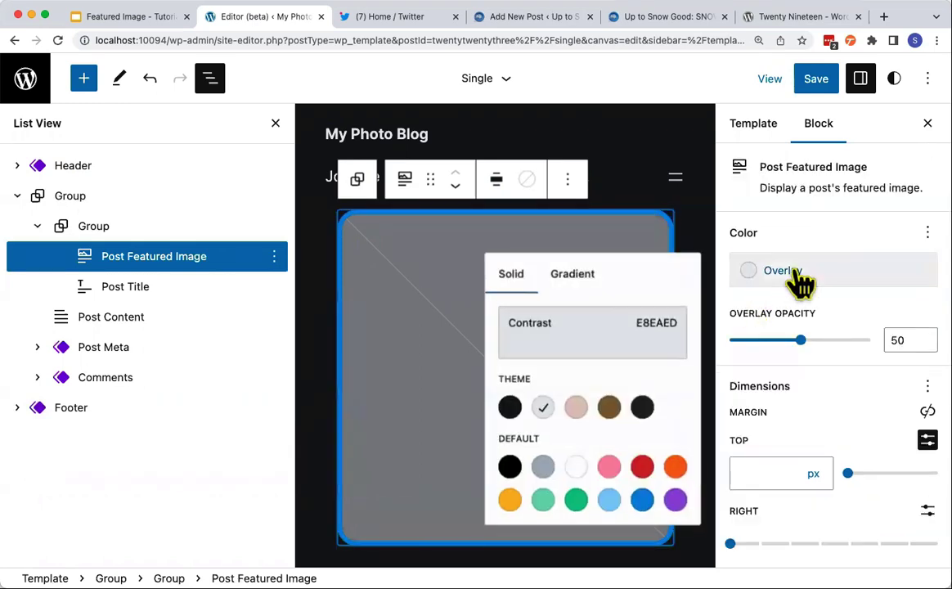
left_click(643, 472)
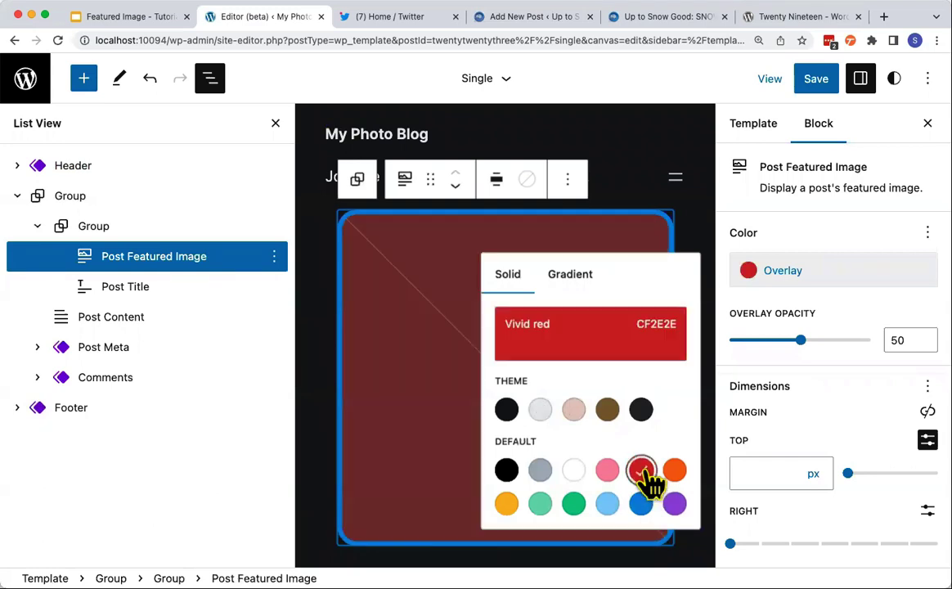
left_click(825, 81)
left_click(817, 81)
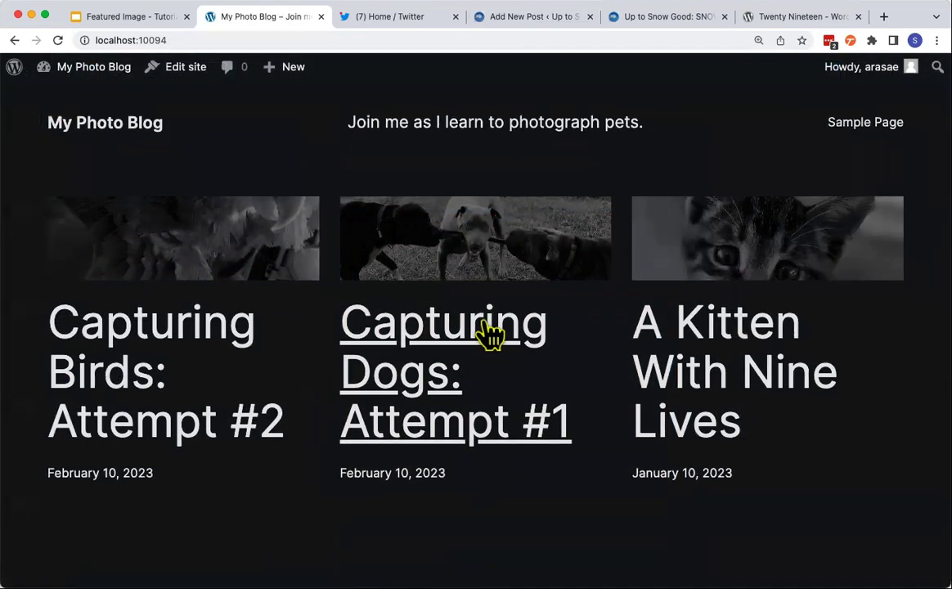
Step: Open the Capturing Dogs post, go back home, then open A Kitten With Nine Lives
left_click(490, 334)
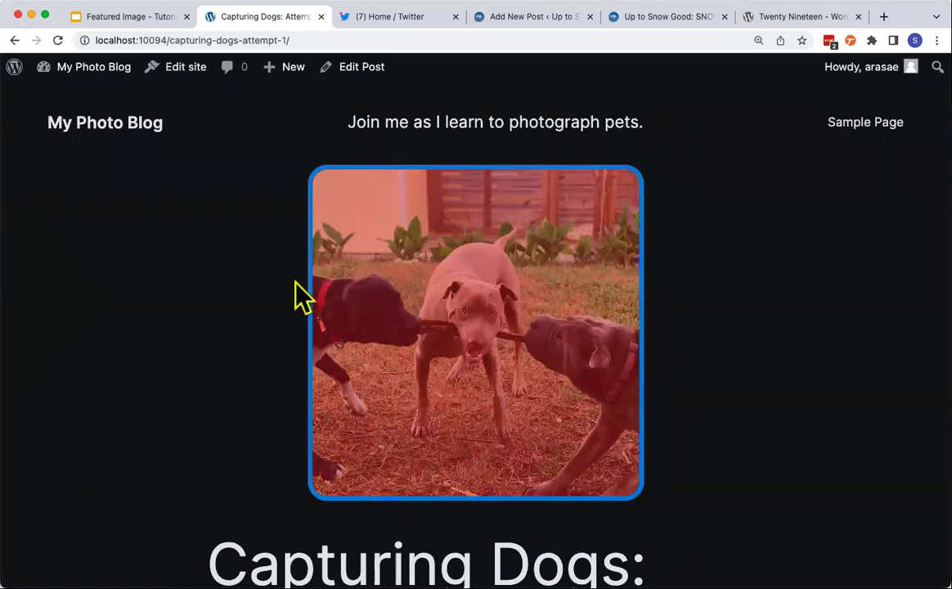
left_click(16, 42)
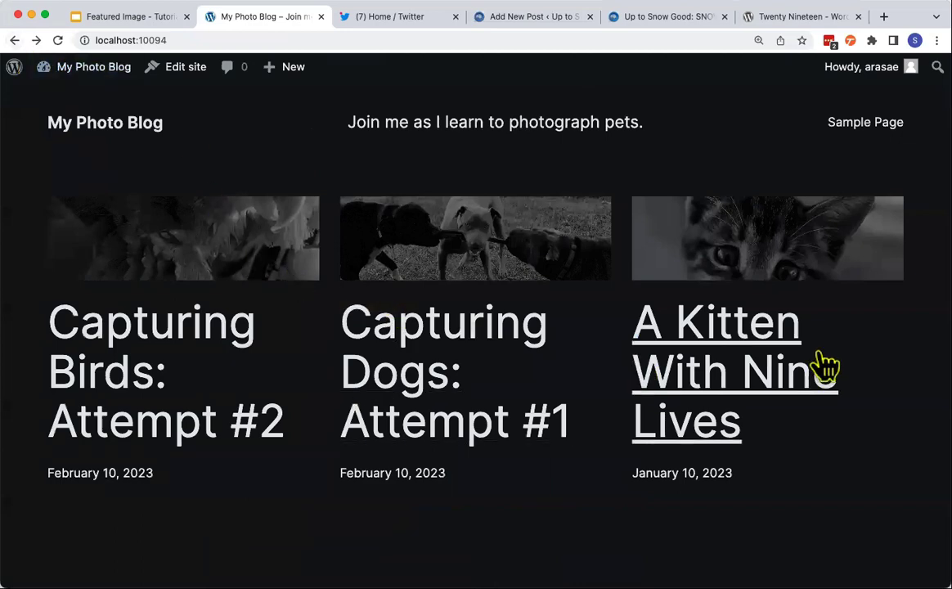
left_click(732, 368)
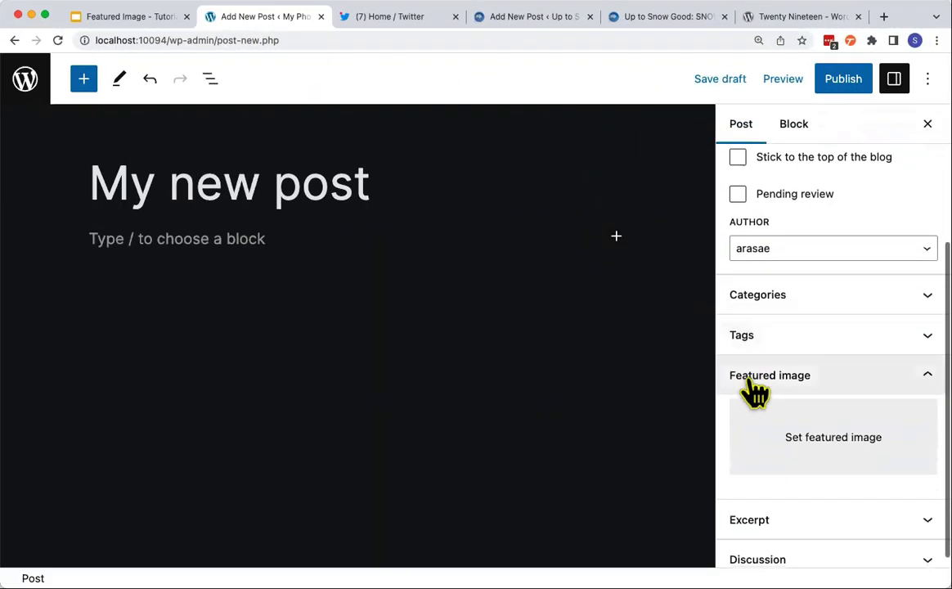
Step: Publish My new post with its featured image and view it on the site
left_click(814, 440)
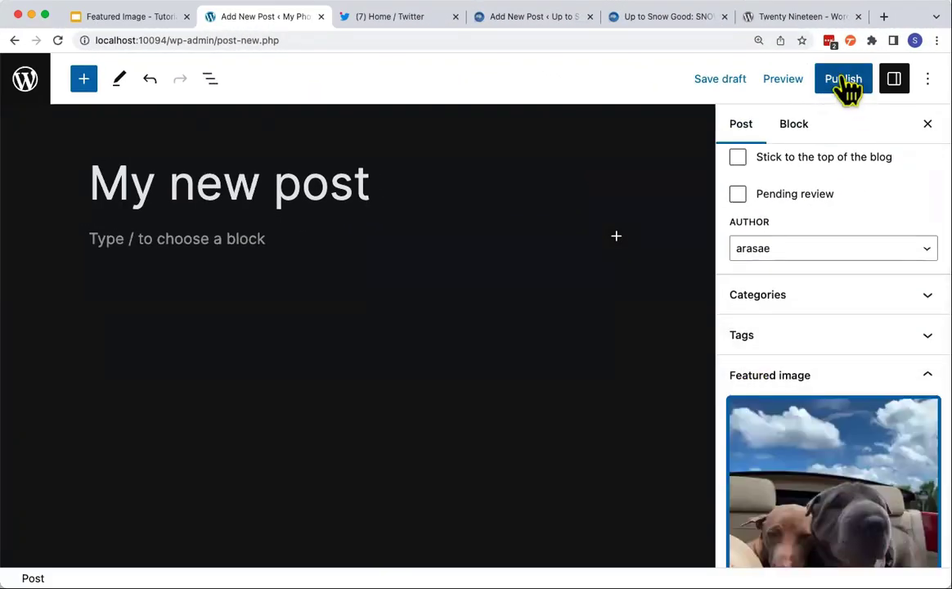
left_click(849, 90)
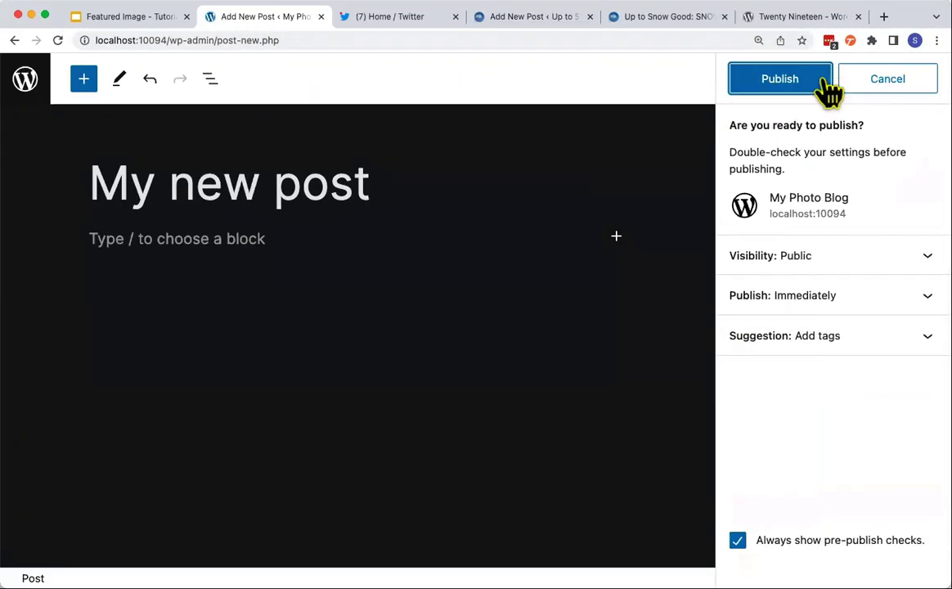
left_click(805, 92)
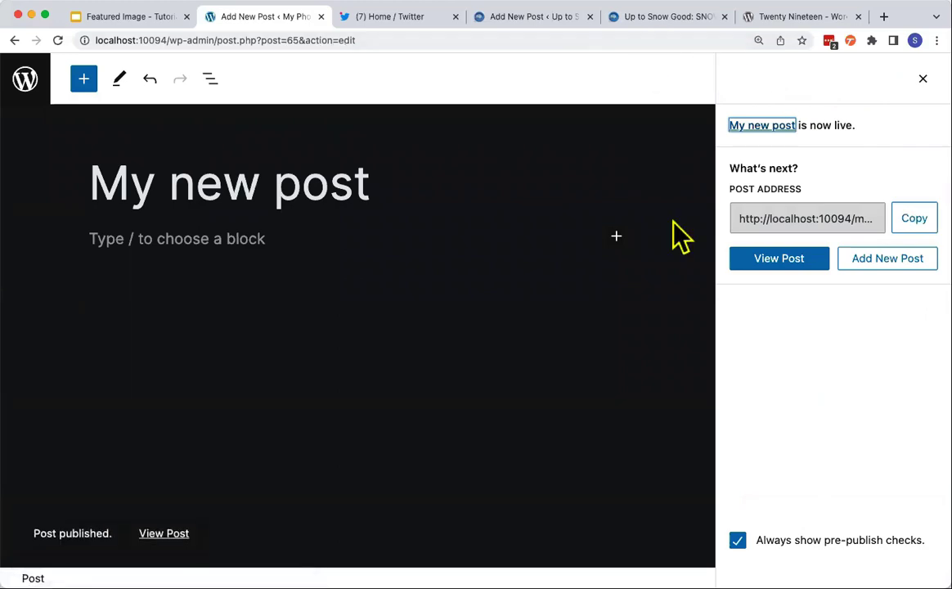
left_click(784, 261)
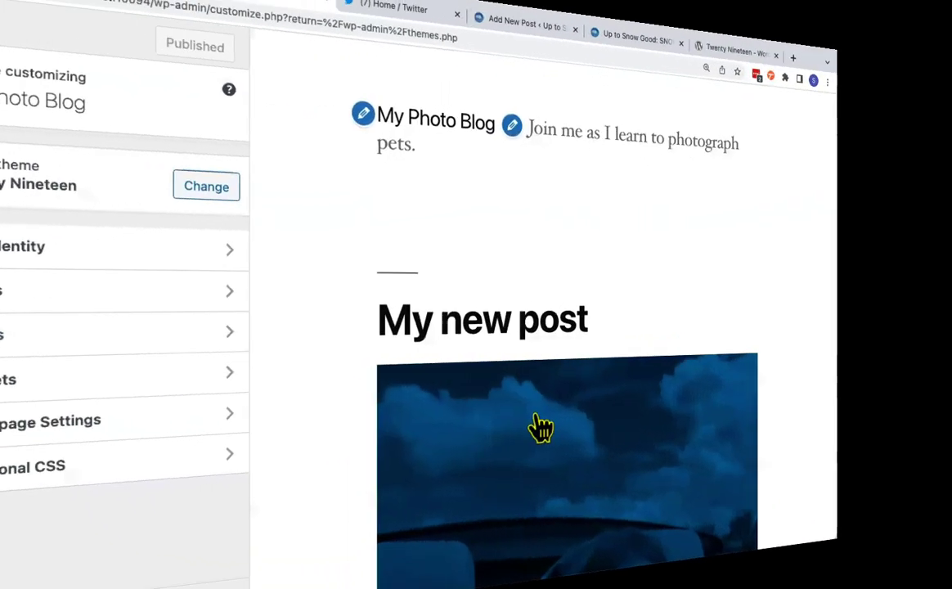
Step: Paste the featured-image filter rule into Additional CSS and set its background to #ff0000
scroll(548, 431, "down", 4)
scroll(542, 421, "down", 10)
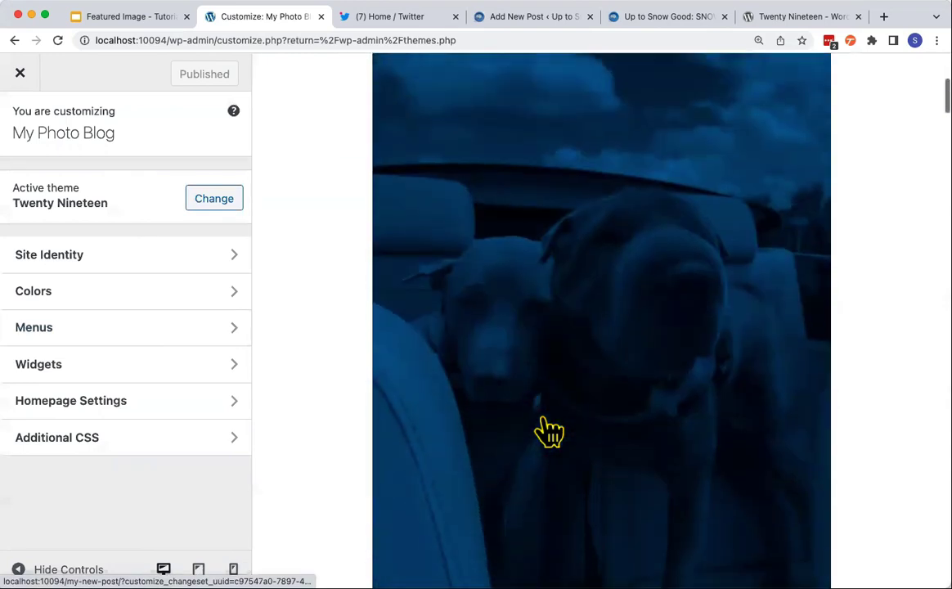
scroll(543, 421, "down", 6)
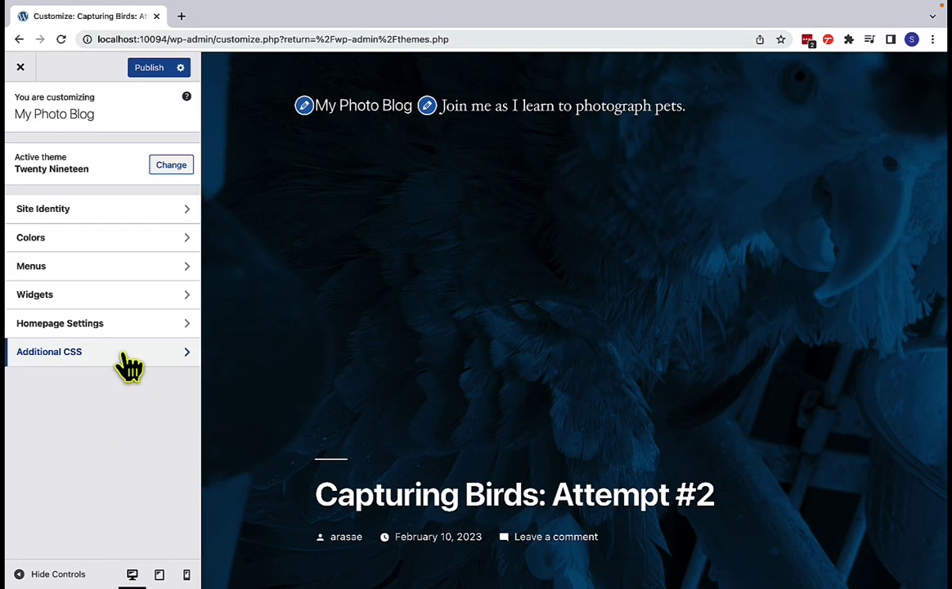
left_click(128, 360)
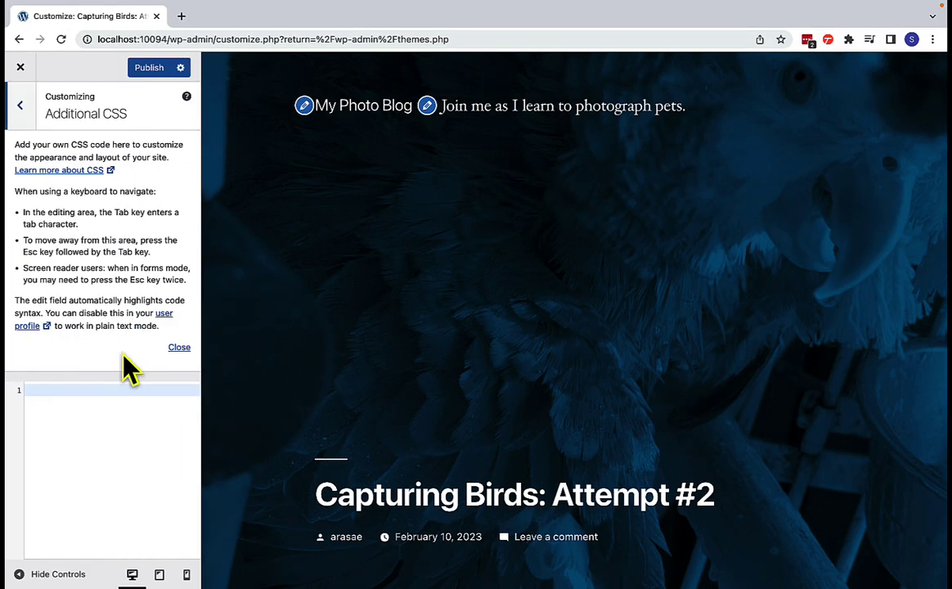
type("/**Add Red Filter to Featured Images on Individual Posts**/  .image-filters-enabled .site-header.featured-image:after {     background: #;       opacity: 0.1; }")
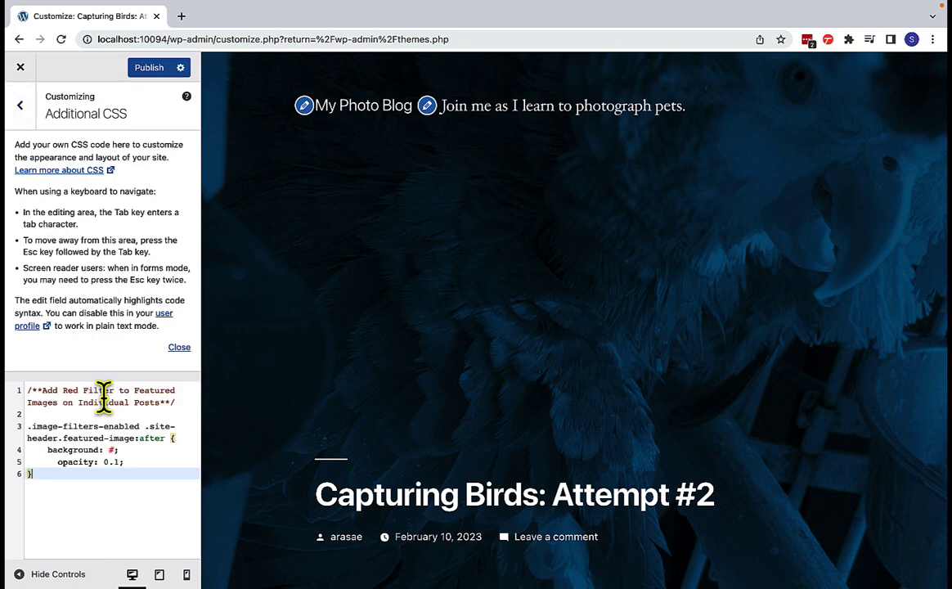
left_click(114, 450)
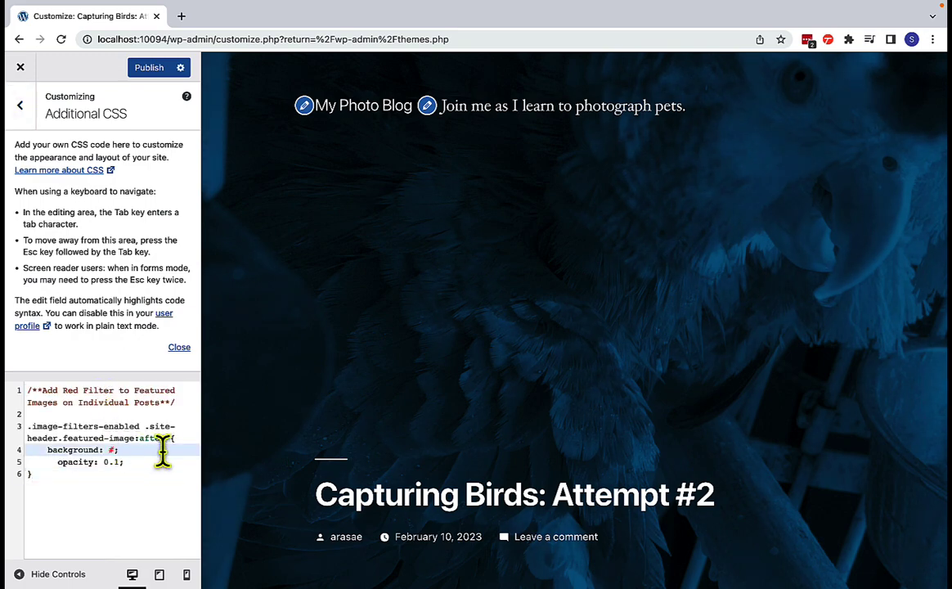
type("ff0000")
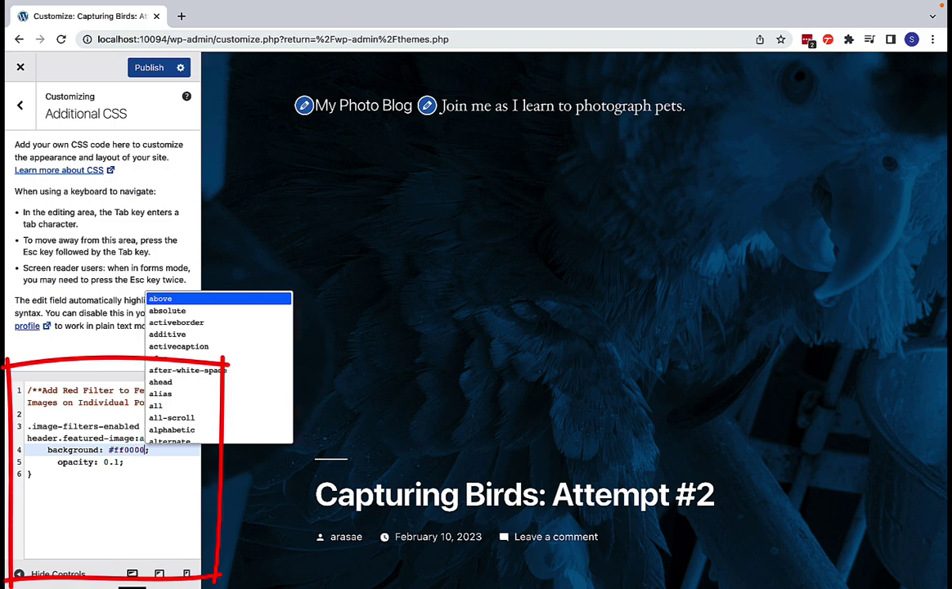
left_click(116, 463)
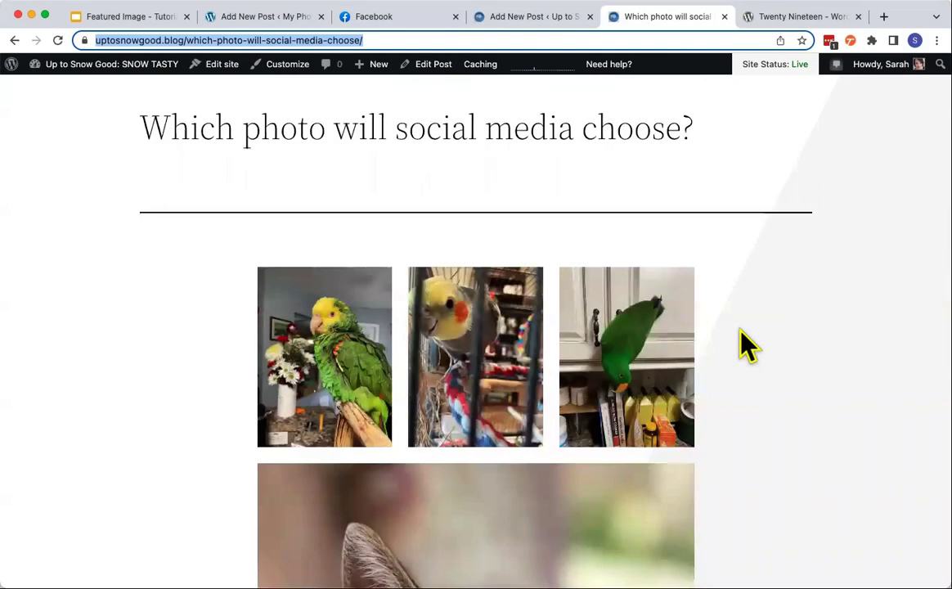
Step: Draft a tweet with the post link and 'Why did it pick that photo? I wanted the cat!', then paste the link into Facebook
scroll(740, 331, "down", 10)
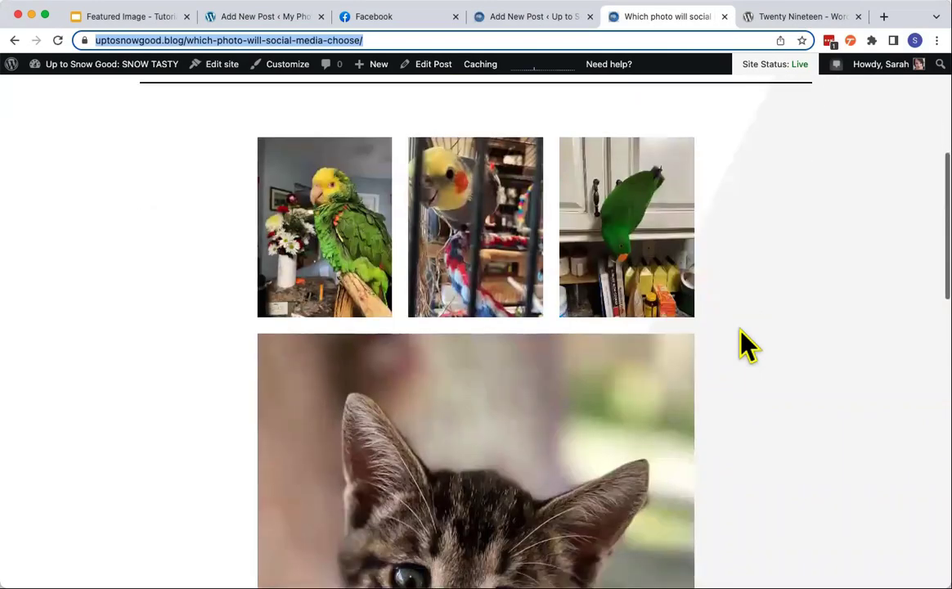
scroll(740, 331, "up", 5)
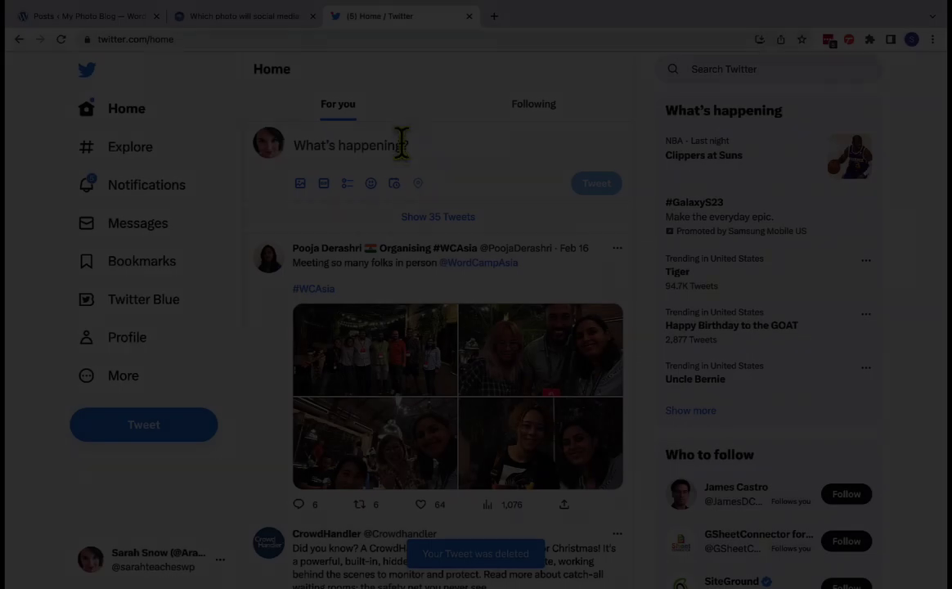
left_click(400, 145)
type("https://uptosnowgood.blog/which-photo-will-social-media-choose/")
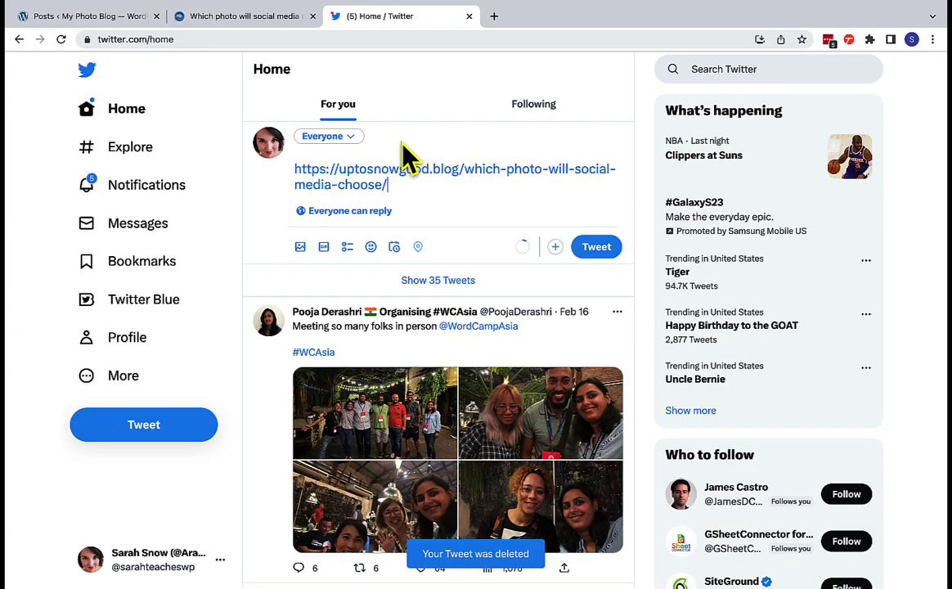
key("Return")
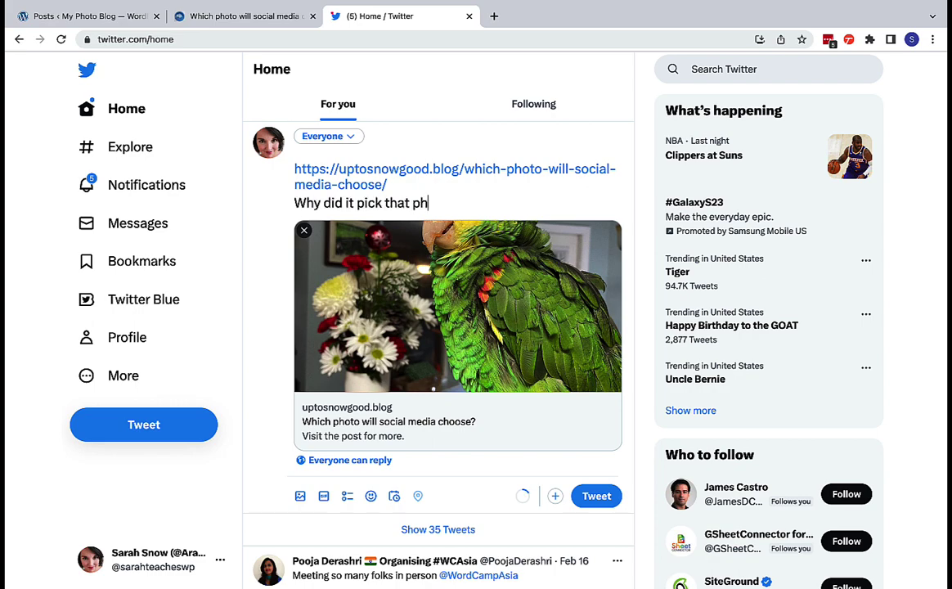
type("Why did it pick that photo? I wanted the cat")
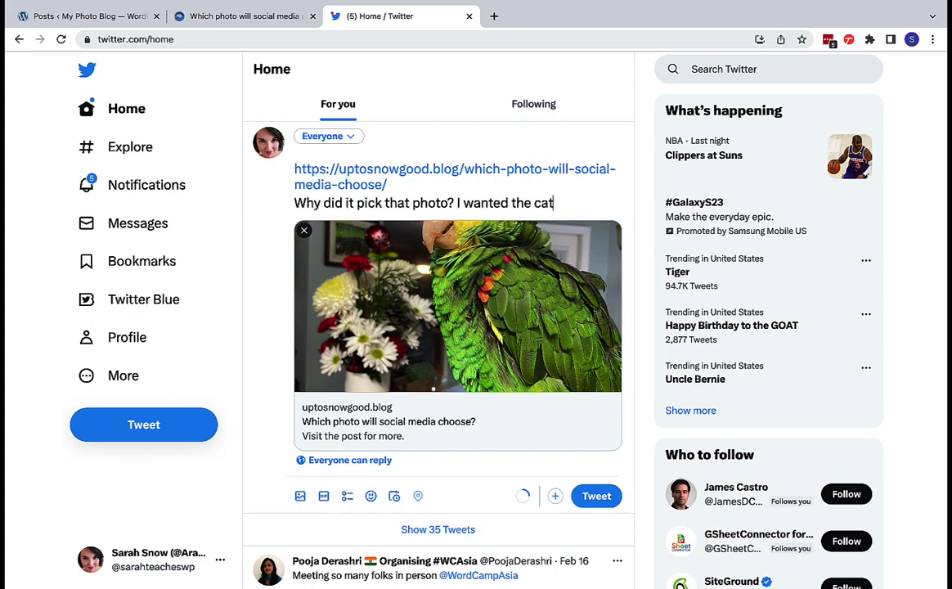
type("!")
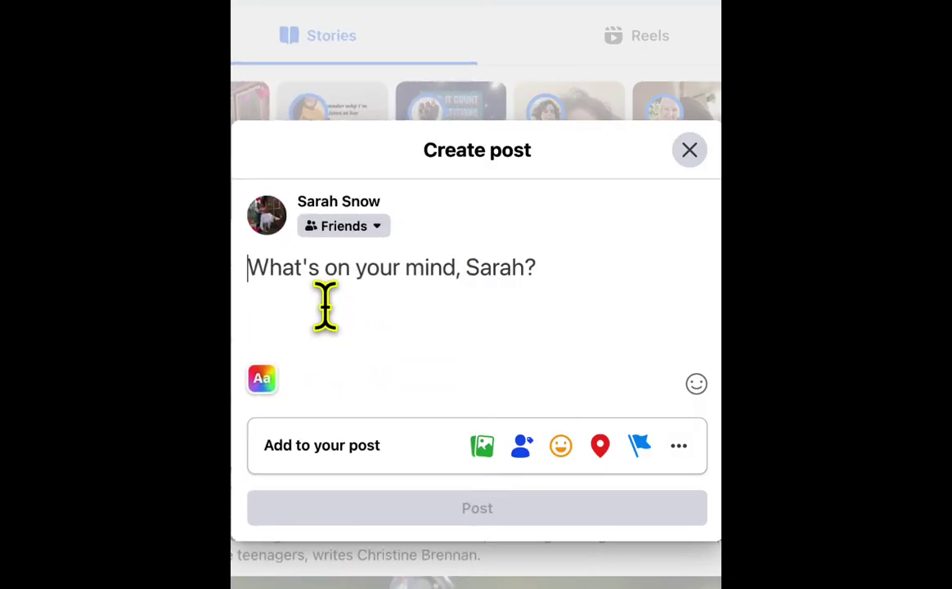
type("https://uptosnowgood.blog/which-photo-will-social-media-choose/")
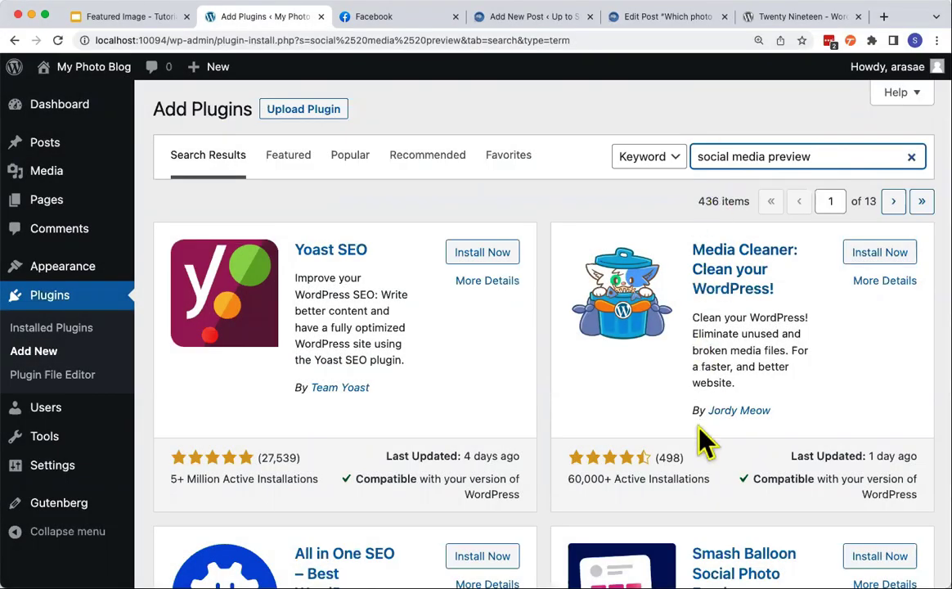
scroll(697, 426, "down", 6)
scroll(697, 423, "down", 7)
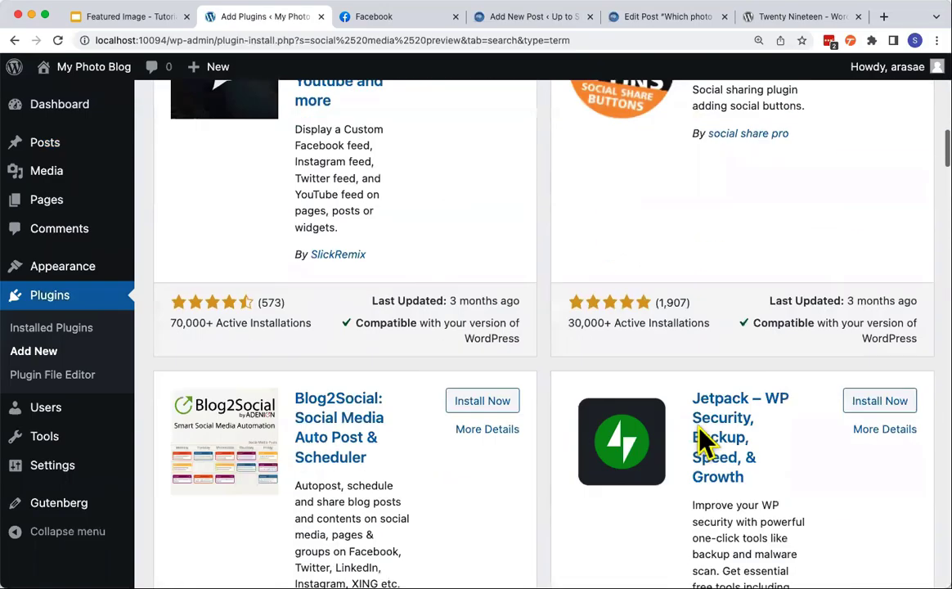
scroll(701, 442, "down", 1)
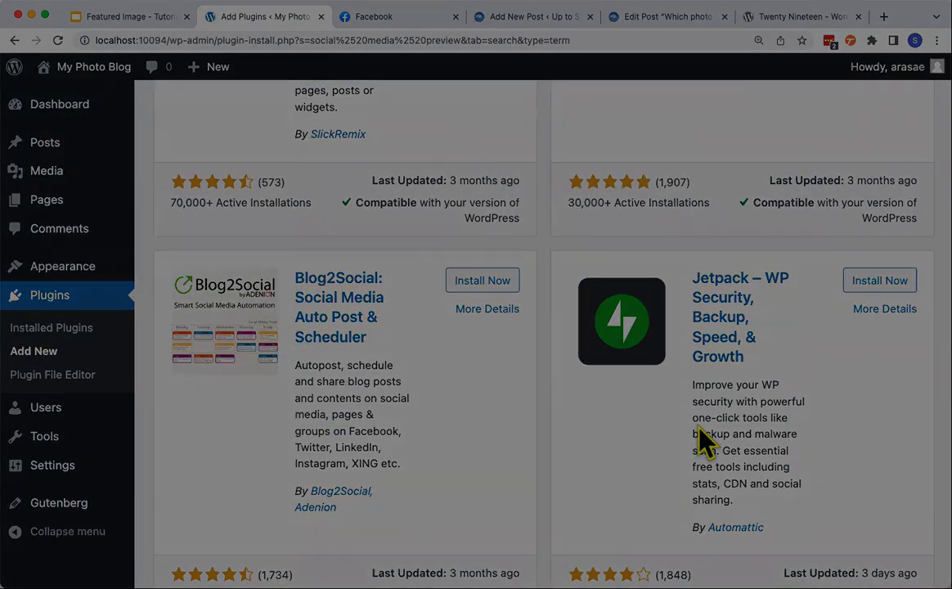